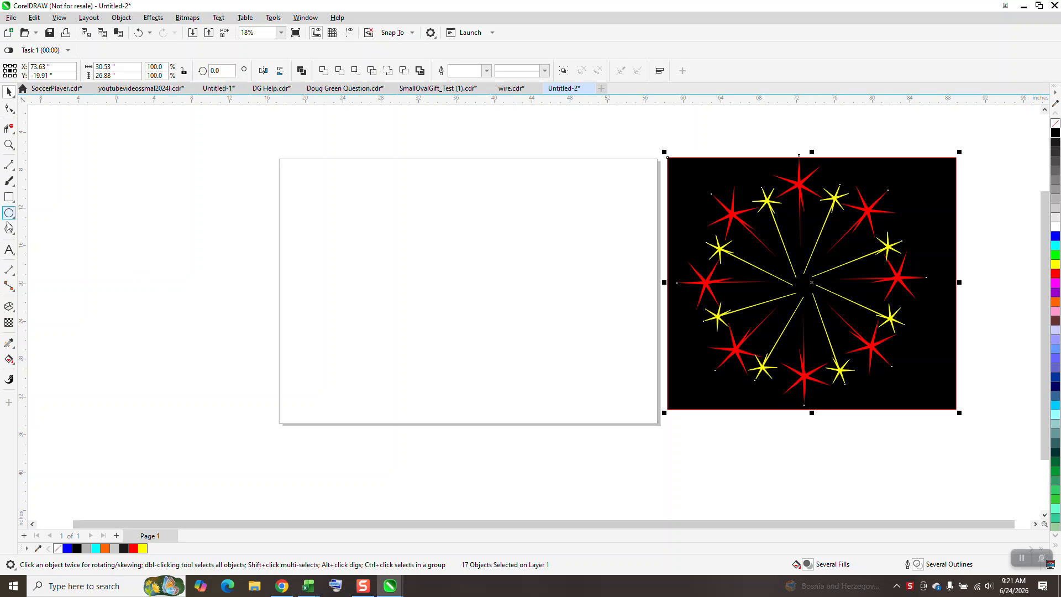
Draw a triangle about 13.8 in wide and 12 in high, and pull its side nodes inward to form a thin three-pointed star.
left_click(10, 231)
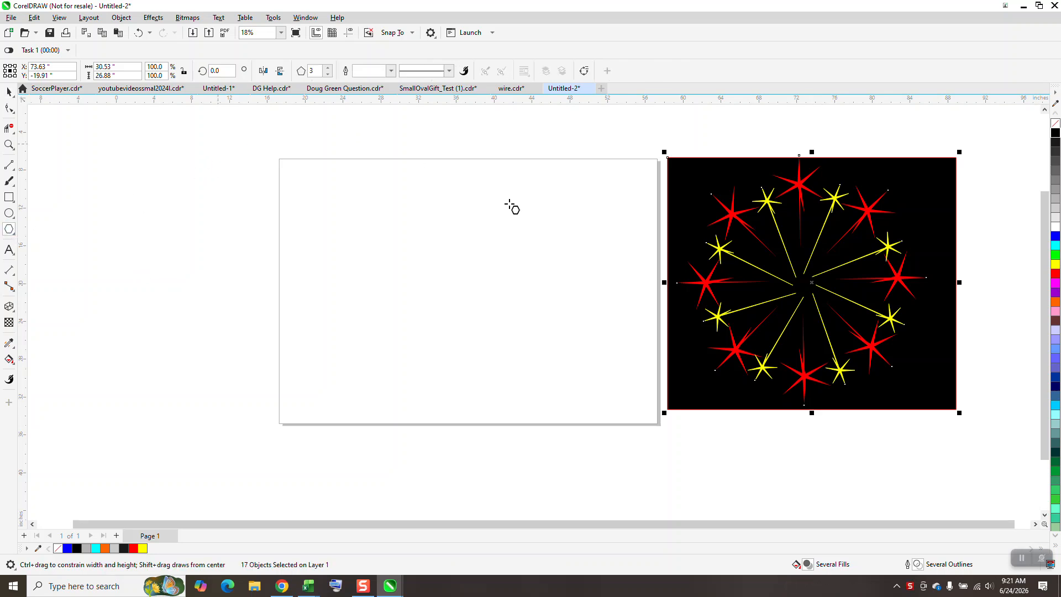
mouse_move(512, 224)
left_mouse_down()
mouse_move(468, 343)
mouse_move(473, 366)
left_mouse_up()
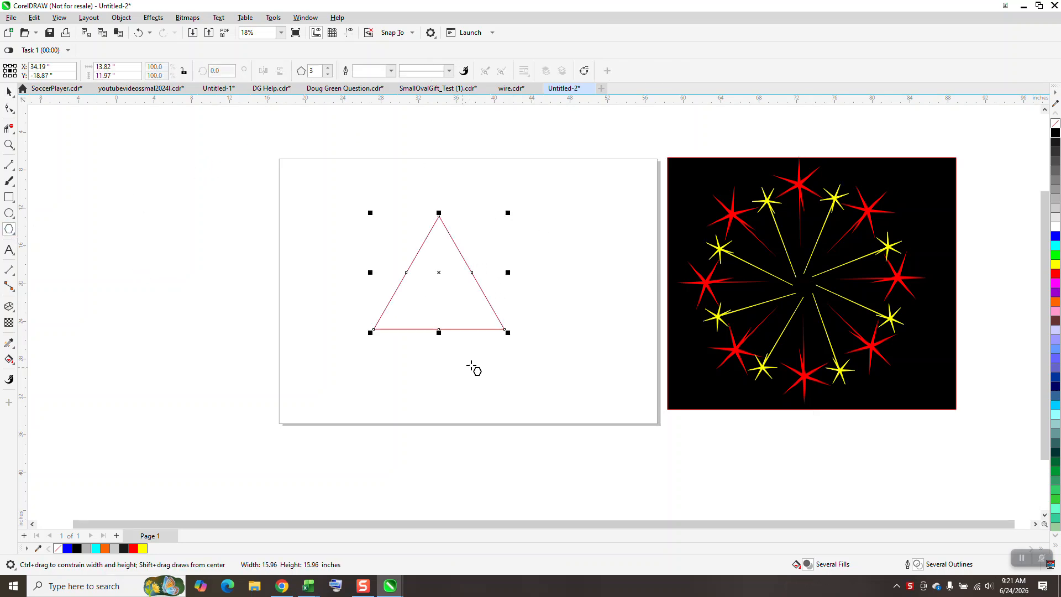
left_click(9, 110)
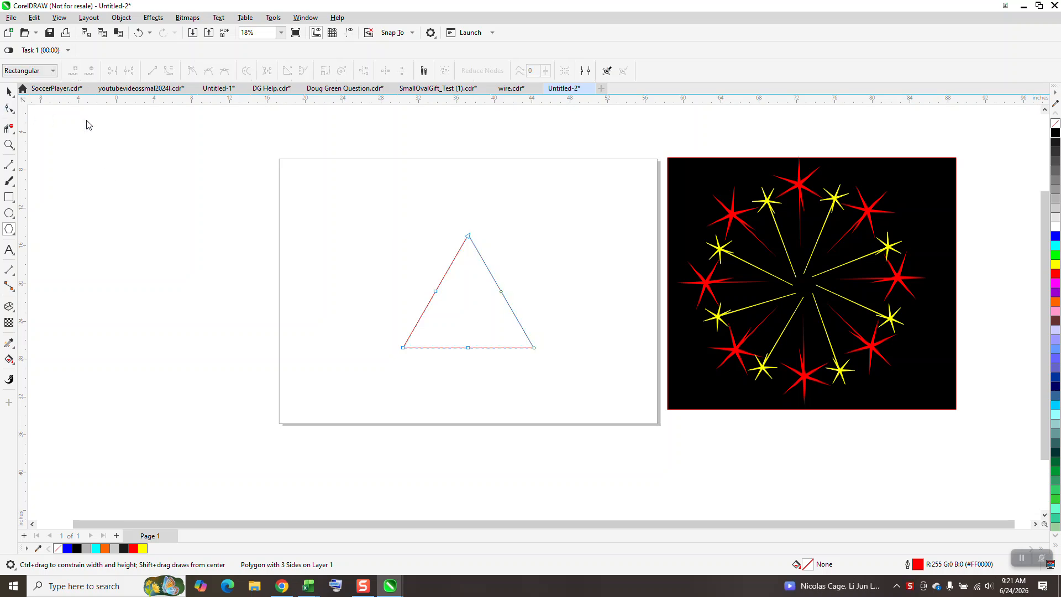
left_click_drag(501, 294, 472, 305)
left_click(9, 145)
left_click_drag(402, 256, 652, 428)
left_click(9, 111)
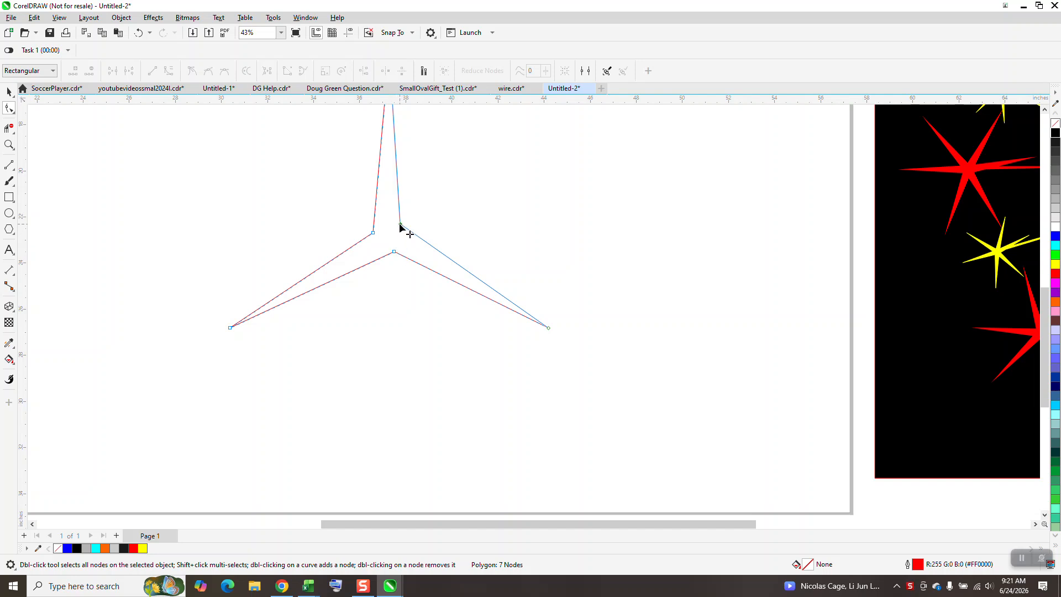
left_click_drag(401, 225, 394, 229)
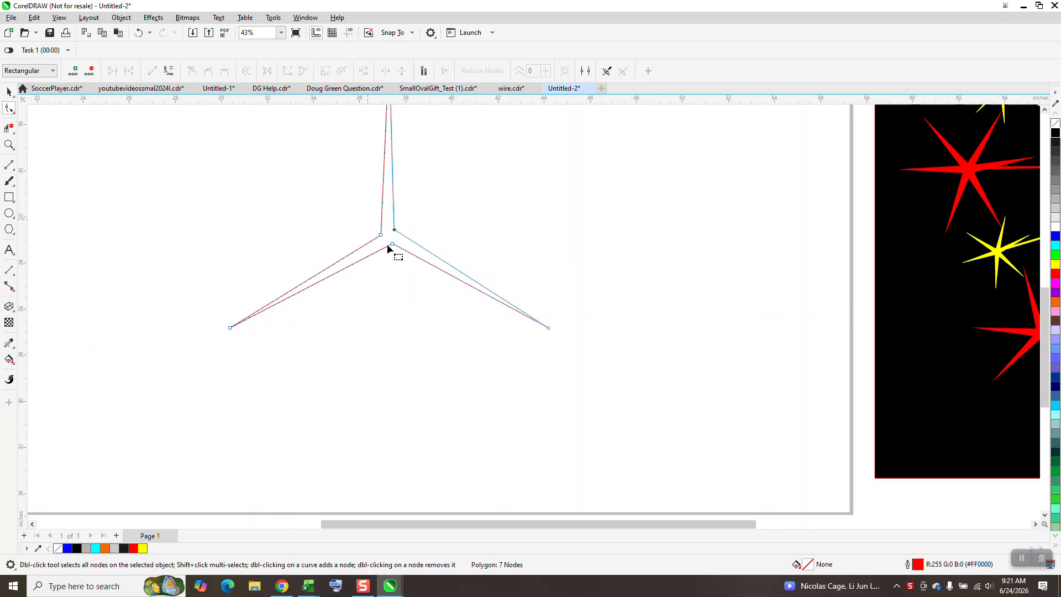
Move the three-pointed star's rotation centre to where its arms meet and rotate a duplicate about 57 degrees around it.
scroll(387, 247, "down", 2)
left_click(9, 91)
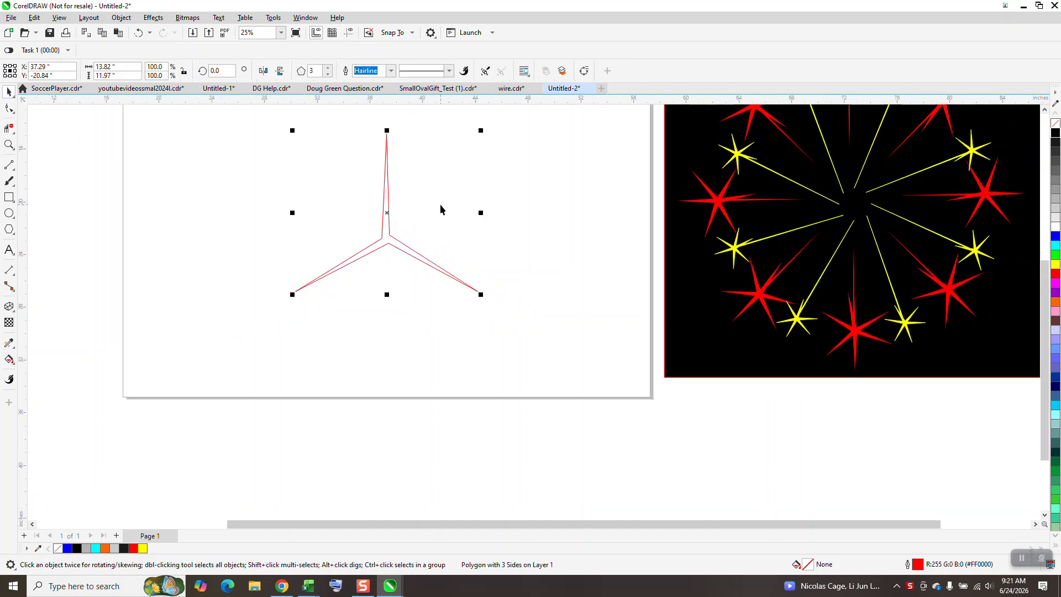
left_click(387, 214)
left_click_drag(386, 213, 387, 238)
left_click_drag(480, 127, 365, 166)
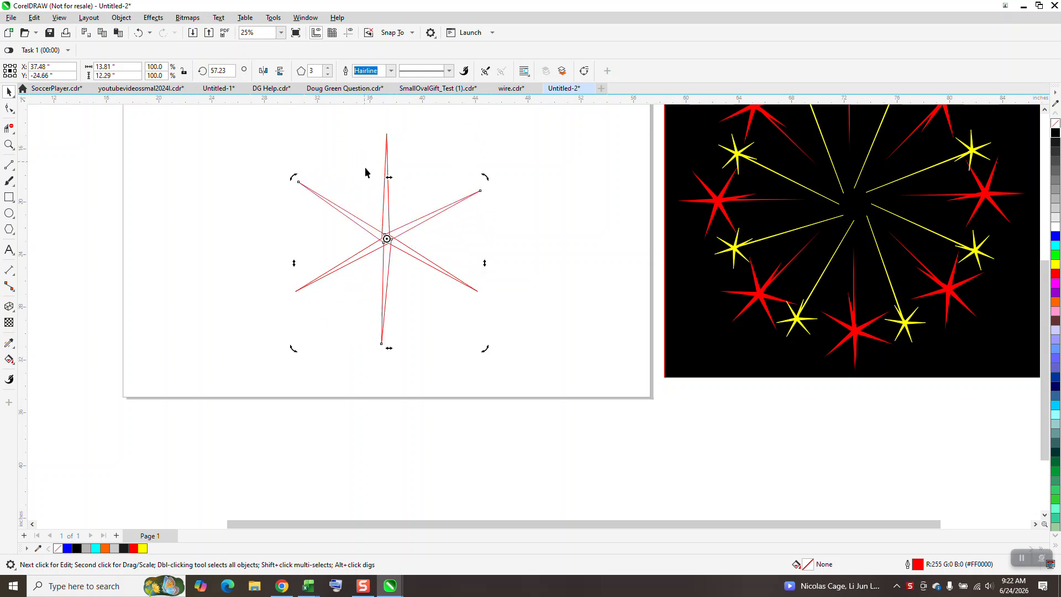
Weld the two overlapping three-pointed stars into a single six-pointed shape.
scroll(350, 237, "down", 2)
left_click_drag(272, 140, 529, 354)
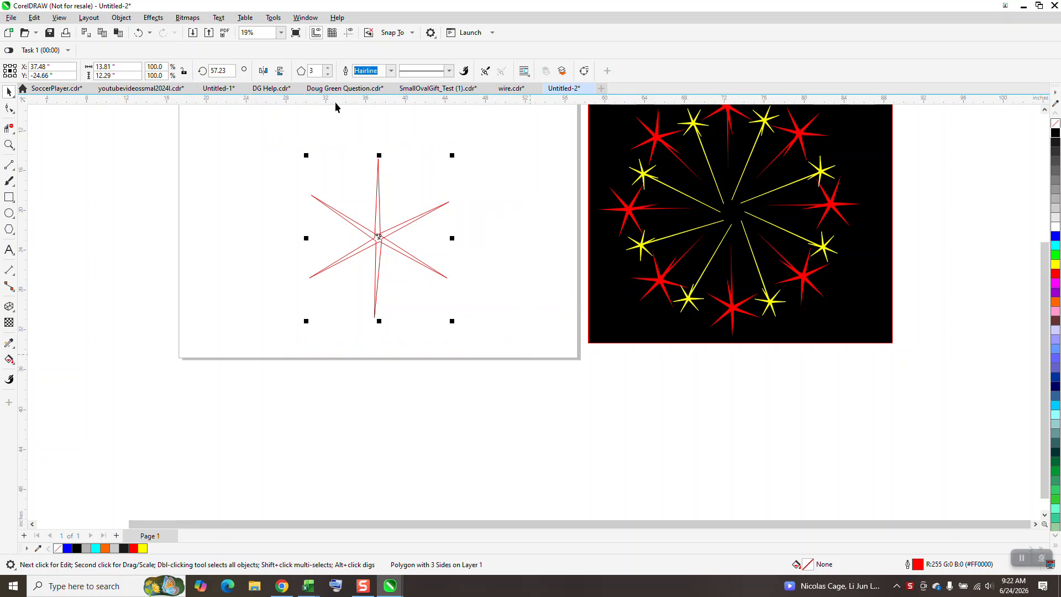
left_click(323, 73)
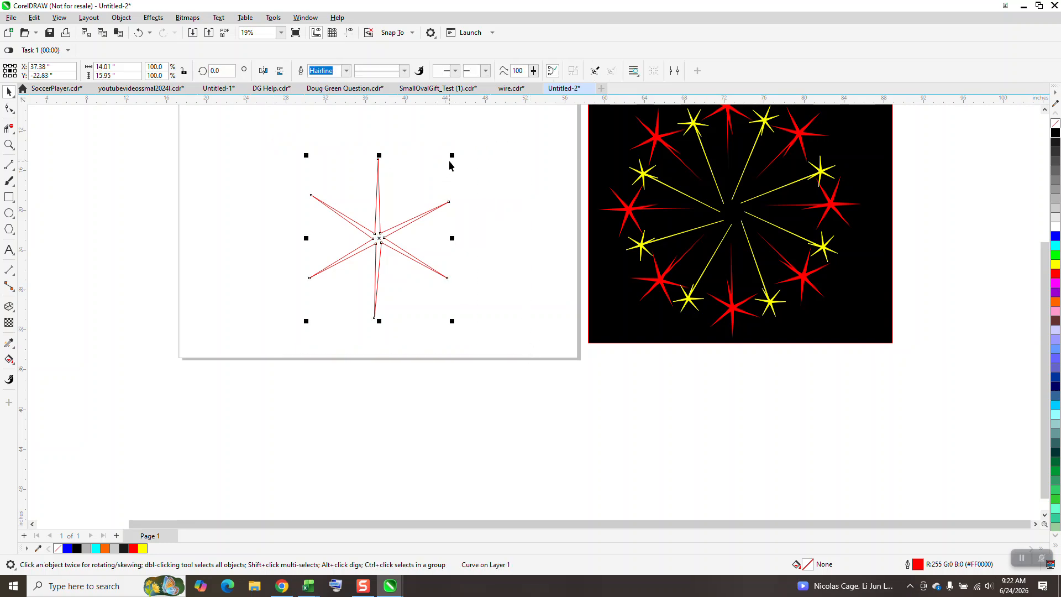
Lengthen the star's upper-right, lower-right and upper-left arms by moving their tip nodes outward.
left_click(9, 108)
left_click_drag(448, 204, 462, 196)
left_click_drag(448, 283, 477, 302)
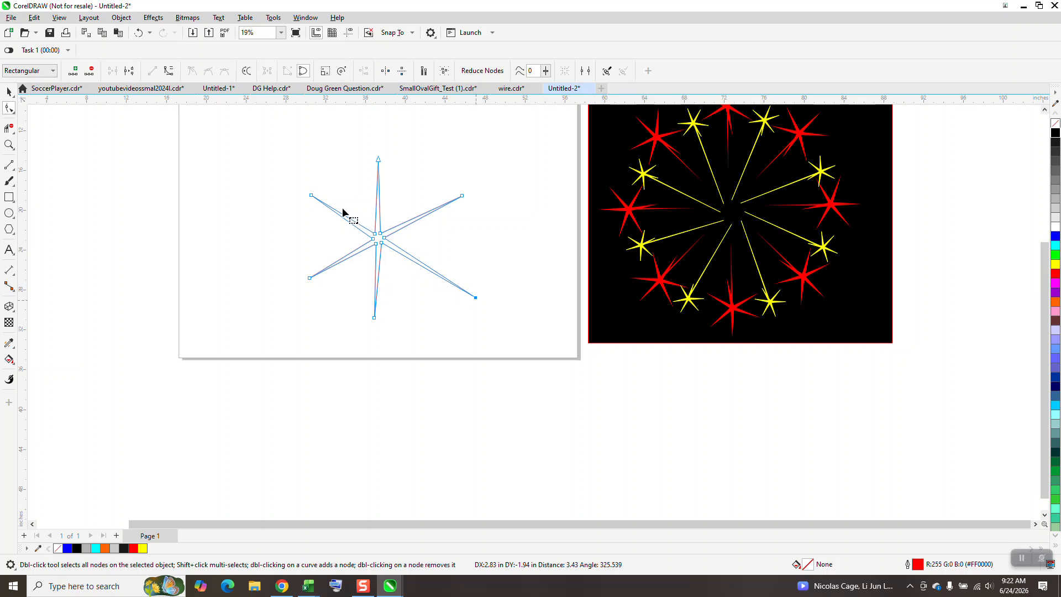
left_click_drag(311, 196, 287, 178)
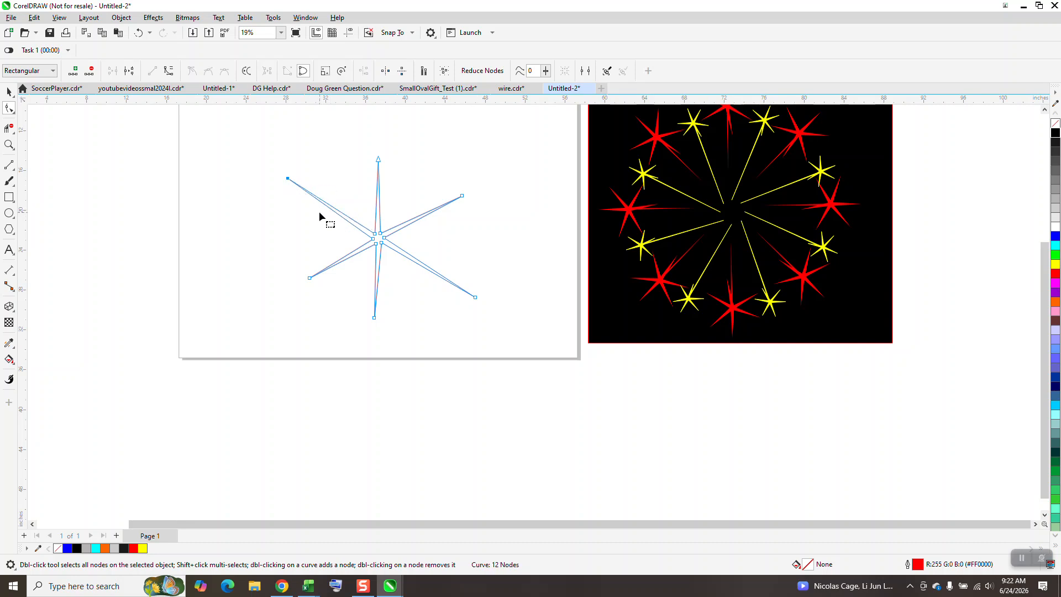
Rotate the uneven six-pointed star by 22.5 degrees.
scroll(293, 177, "down", 2)
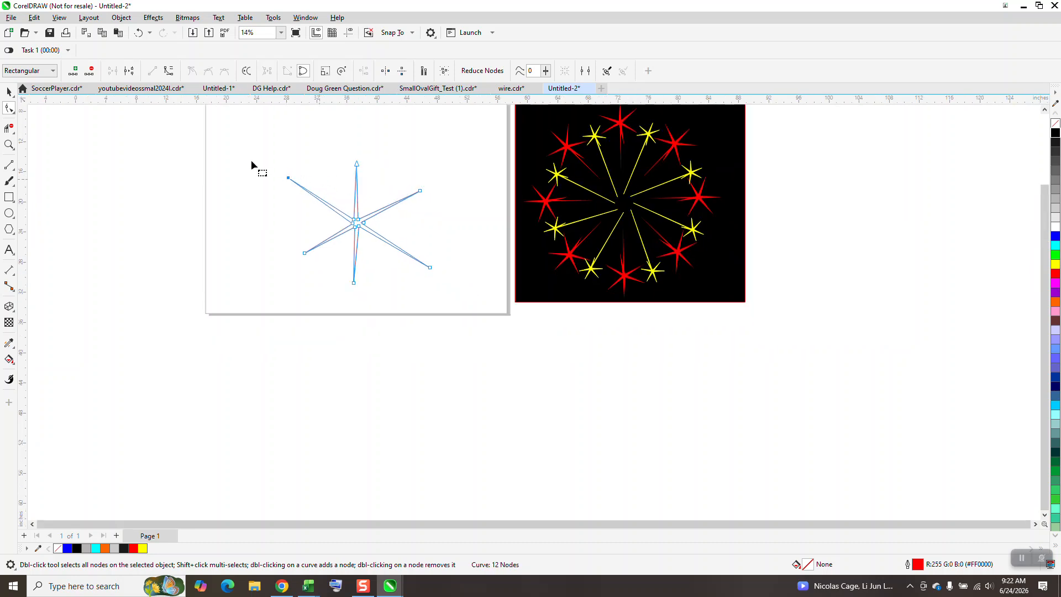
left_click(9, 91)
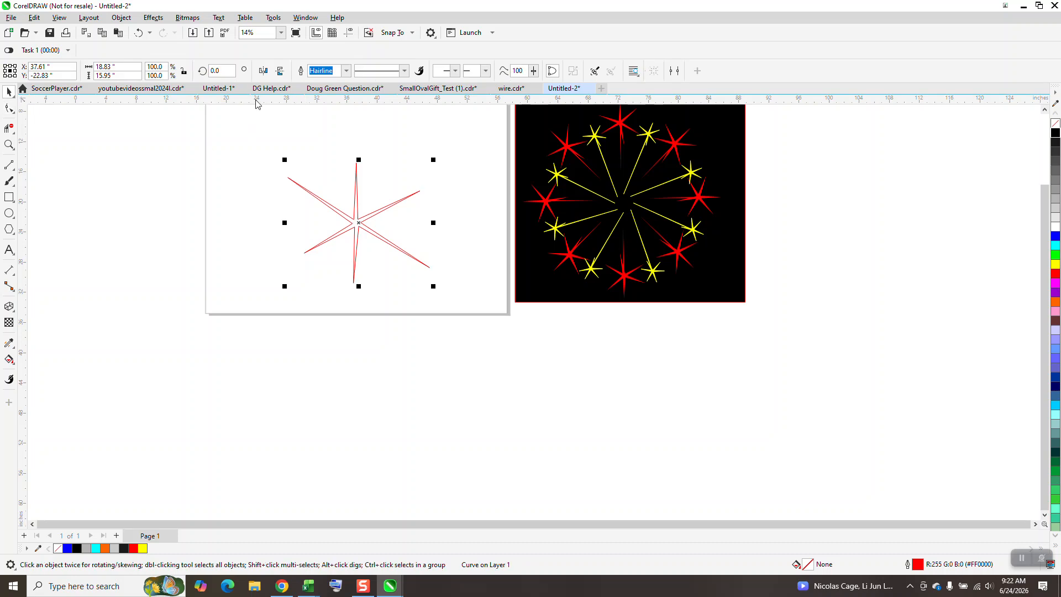
type("22.5")
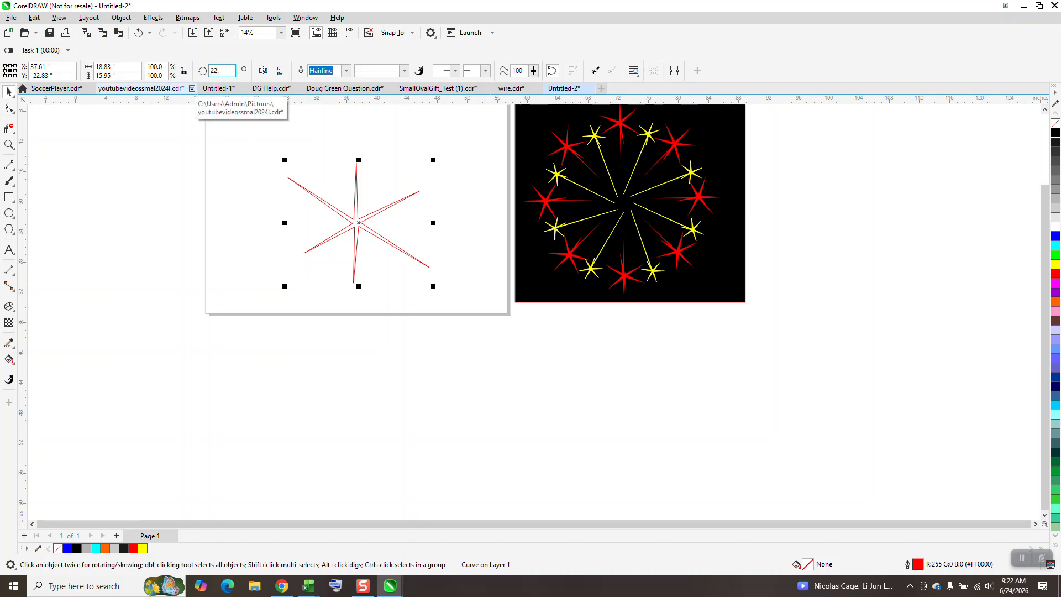
key("Return")
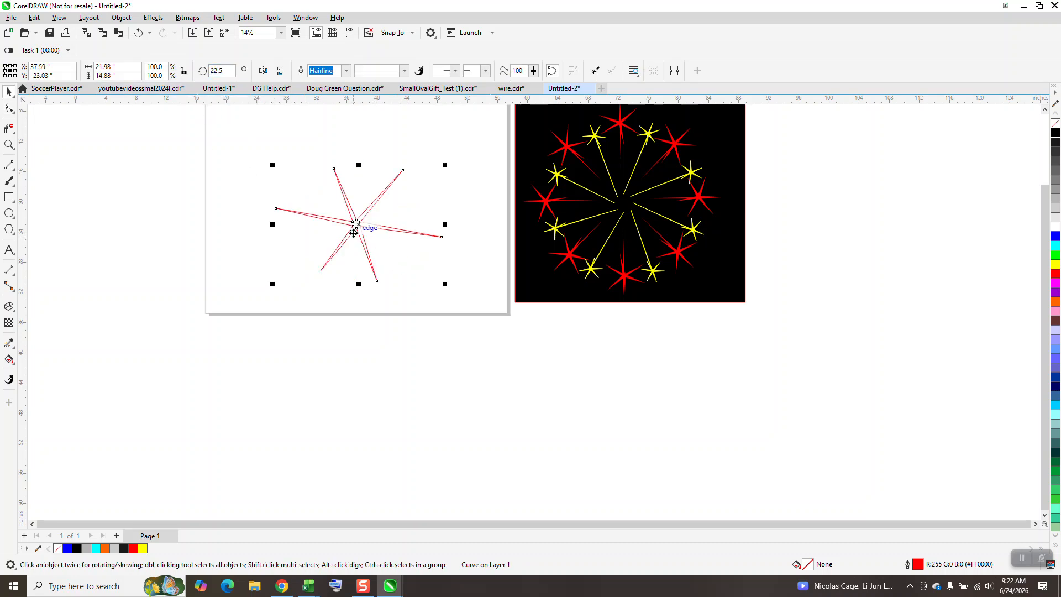
Draw a nearly vertical two-point line about 13.6 in long from the star's centre down past the page edge.
left_click(8, 145)
left_click_drag(220, 154, 620, 395)
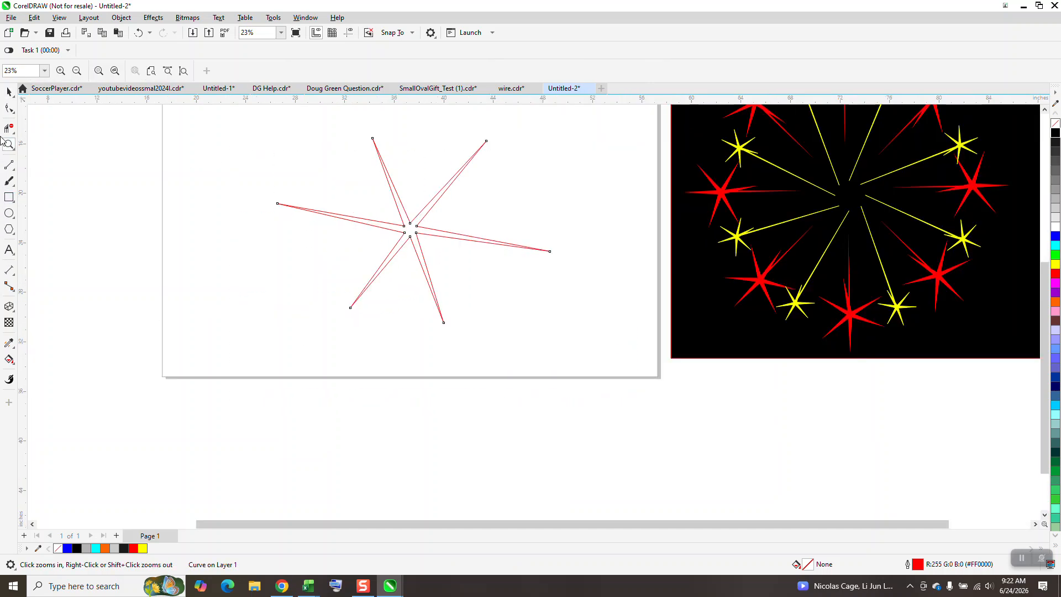
left_click(14, 171)
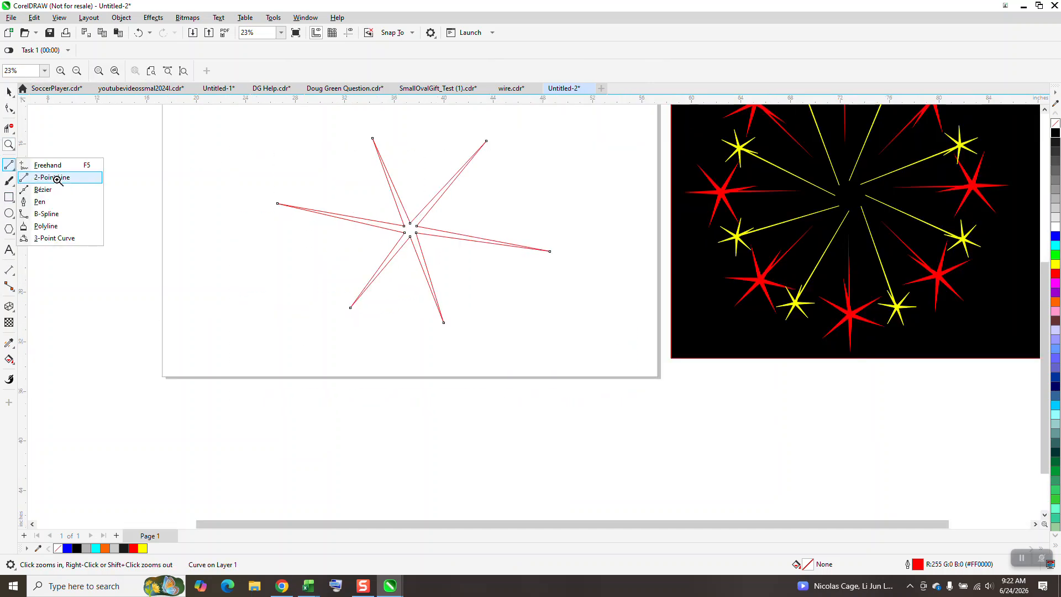
left_click(57, 178)
left_click_drag(414, 231, 406, 398)
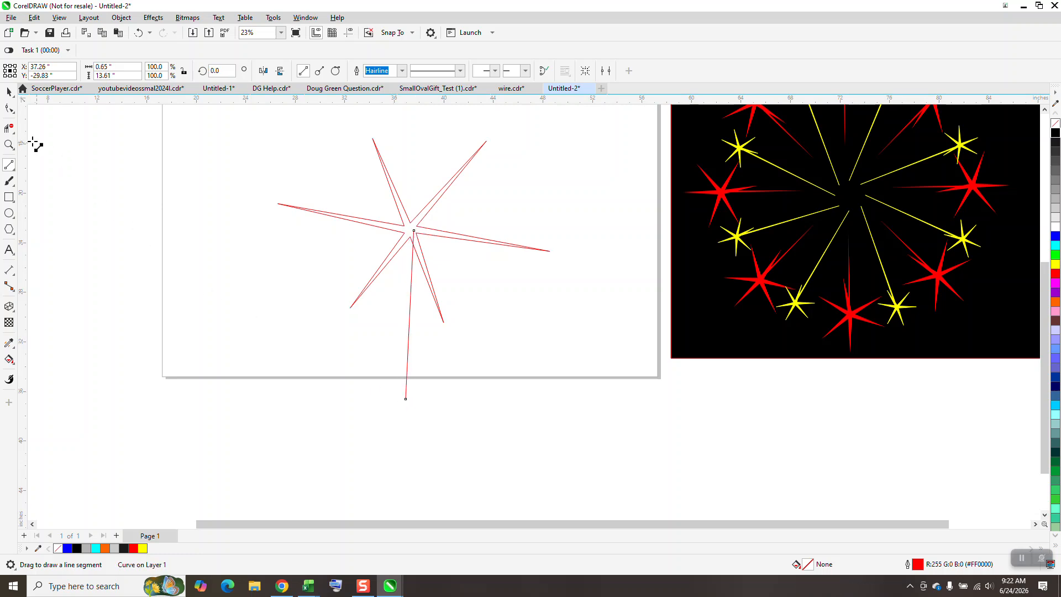
left_click_drag(371, 215, 471, 279)
key("Delete")
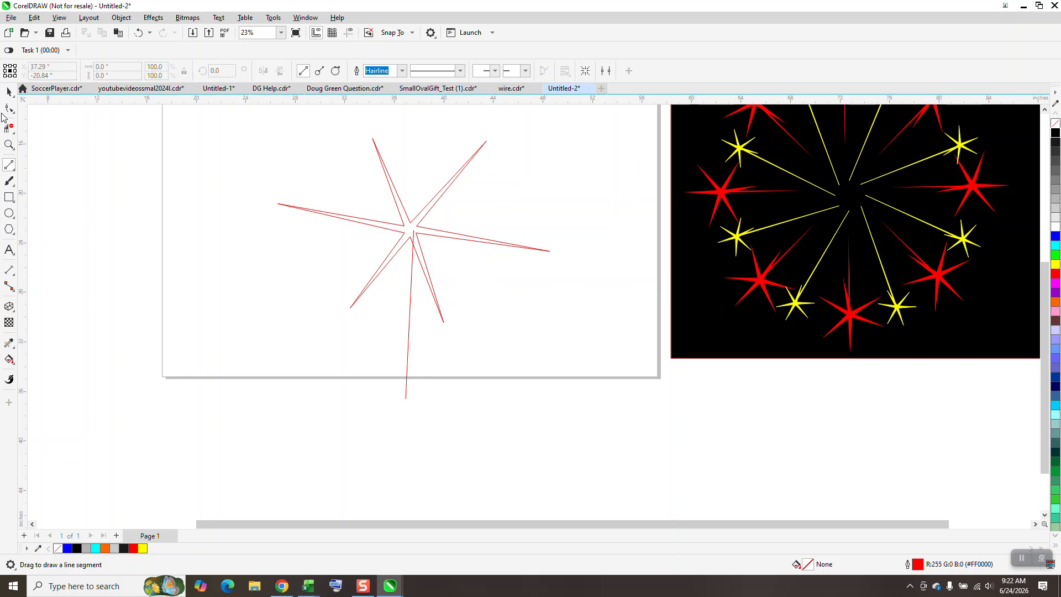
Move the line's upper end node to the middle of the star's centre.
left_click(8, 145)
left_click_drag(417, 208, 518, 280)
left_click(11, 109)
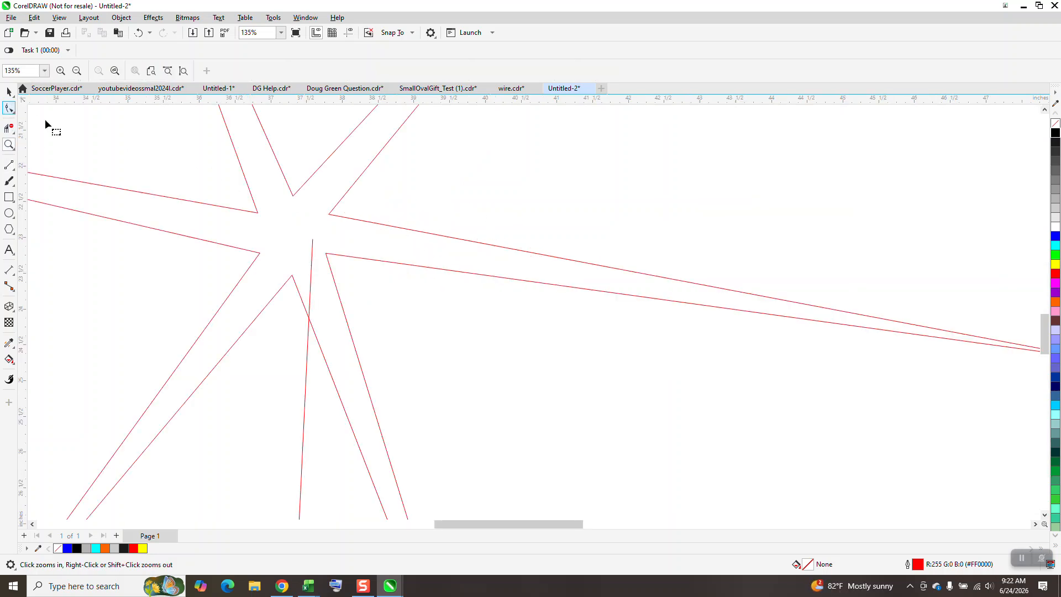
left_click(311, 238)
left_click_drag(312, 240, 293, 233)
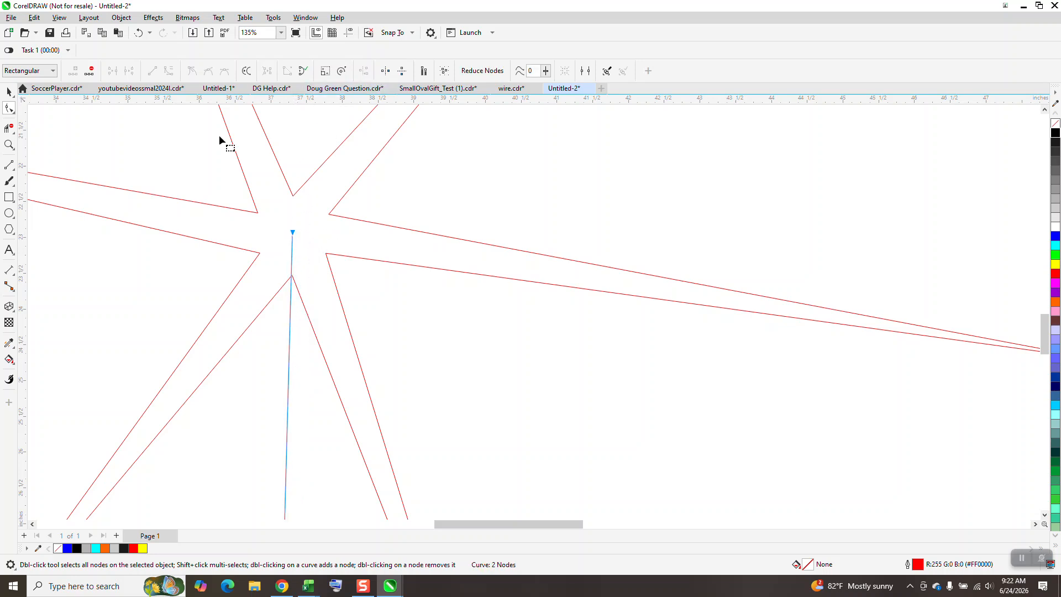
Set the line's outline width to 16 pt and convert the outline to an object.
left_click(9, 91)
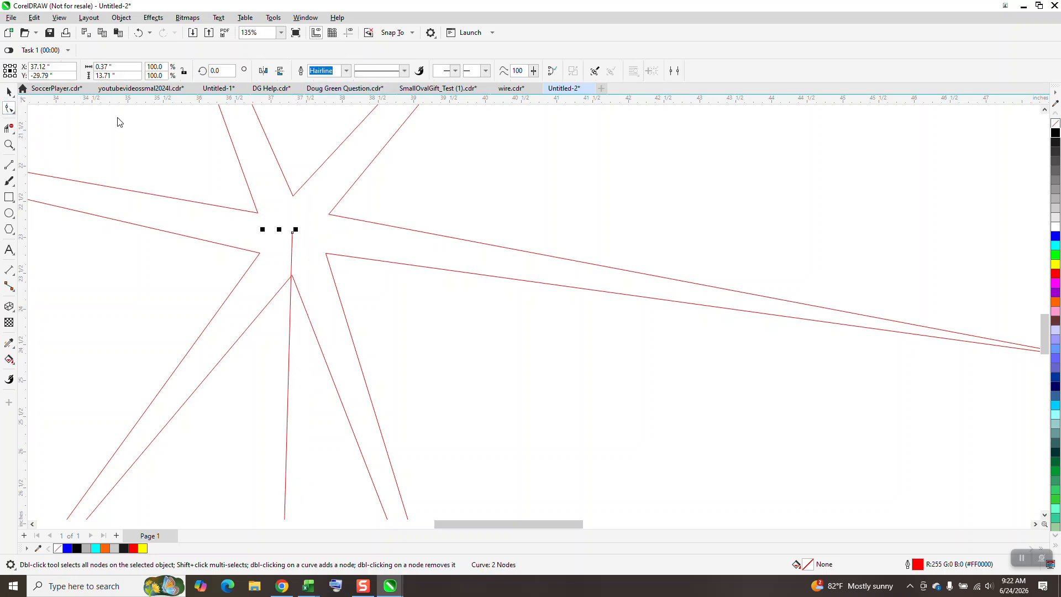
left_click(346, 70)
left_click(320, 182)
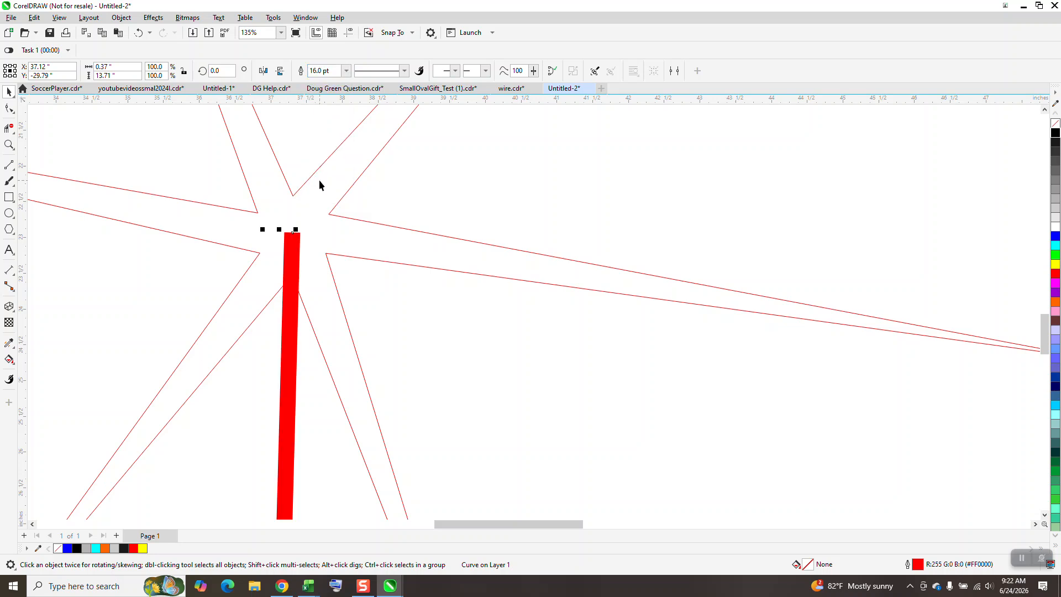
left_click(121, 18)
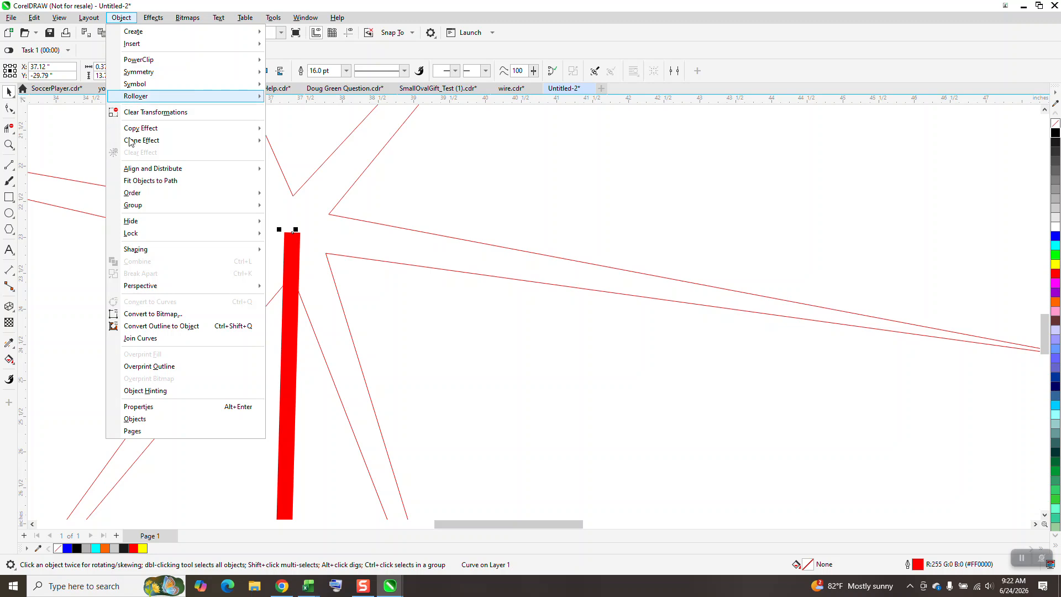
left_click(167, 327)
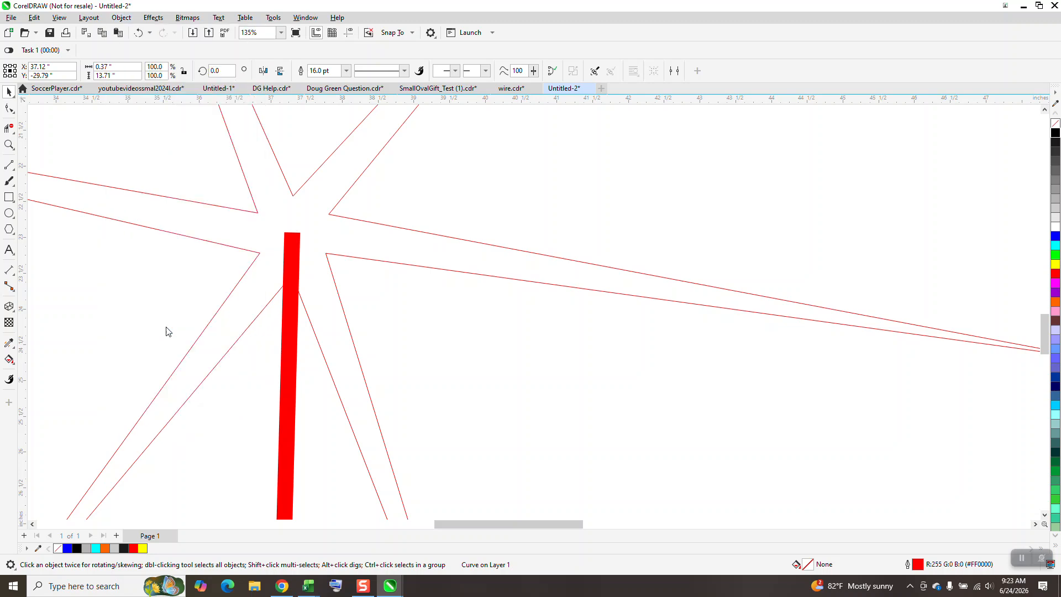
Remove the converted strip's fill and give it a black outline.
left_click(1056, 124)
right_click(1055, 133)
scroll(307, 113, "down", 3)
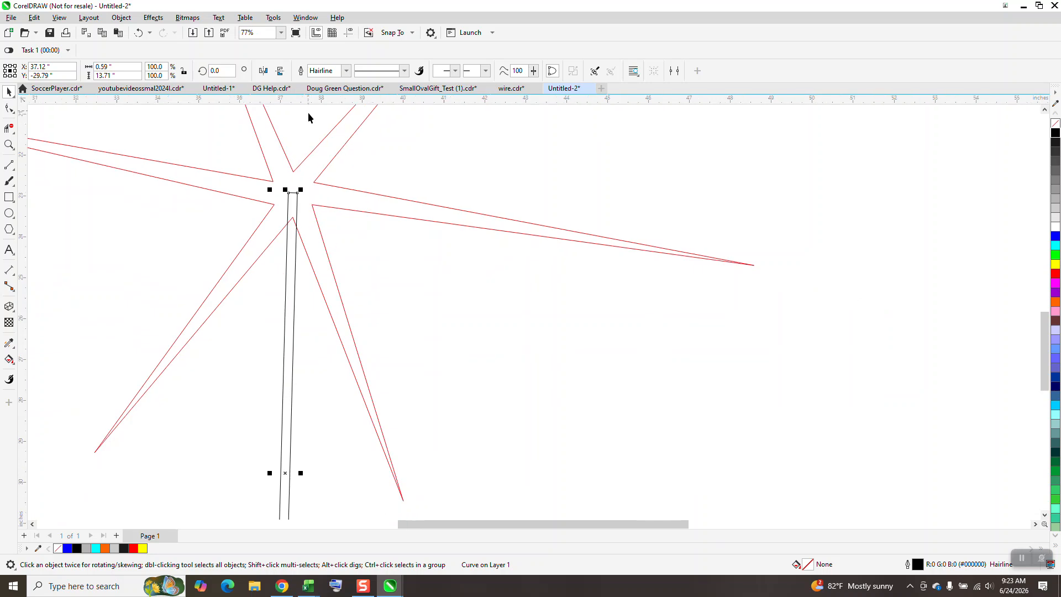
Taper the strip's lower end by moving its lower-right corner node inward.
left_click(8, 146)
left_click_drag(278, 432, 336, 485)
left_click(9, 109)
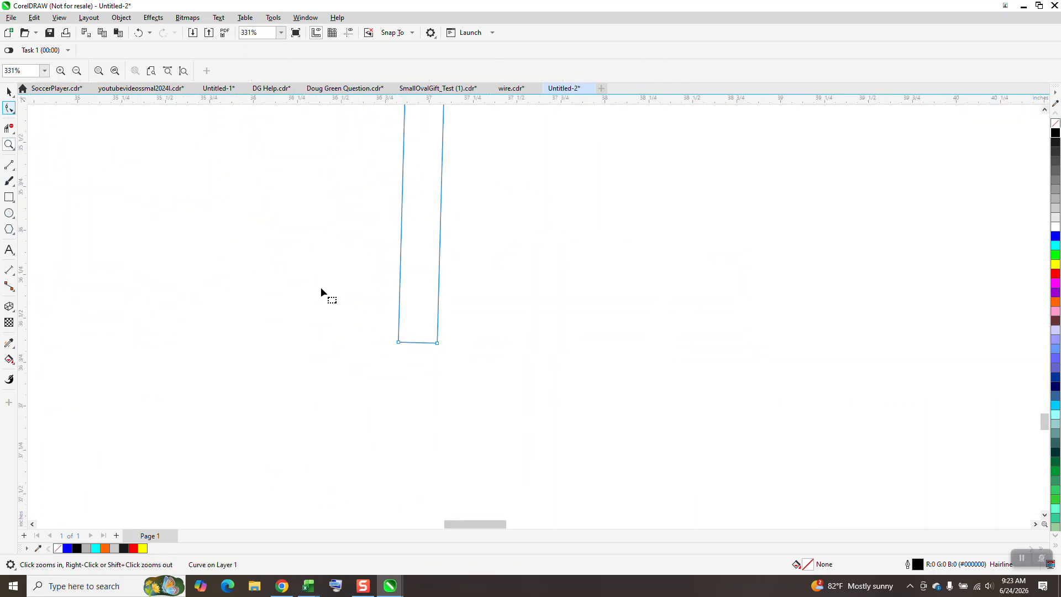
left_click_drag(437, 344, 417, 344)
Select the star together with the tapered strip and weld them into one curve.
scroll(376, 386, "down", 4)
scroll(317, 339, "down", 8)
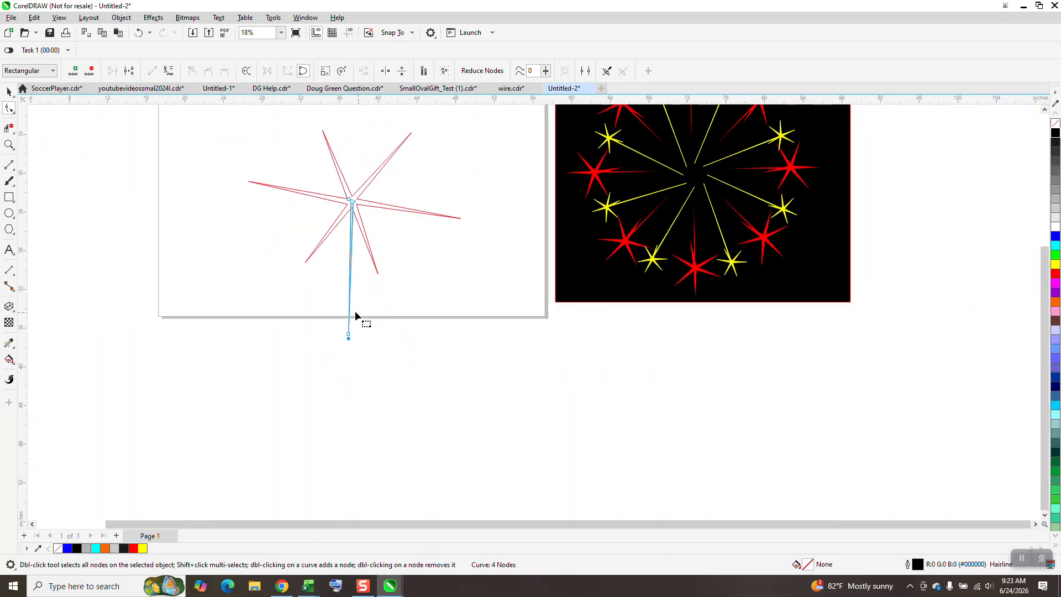
key("space")
left_click_drag(209, 112, 564, 387)
key("space")
left_click(16, 369)
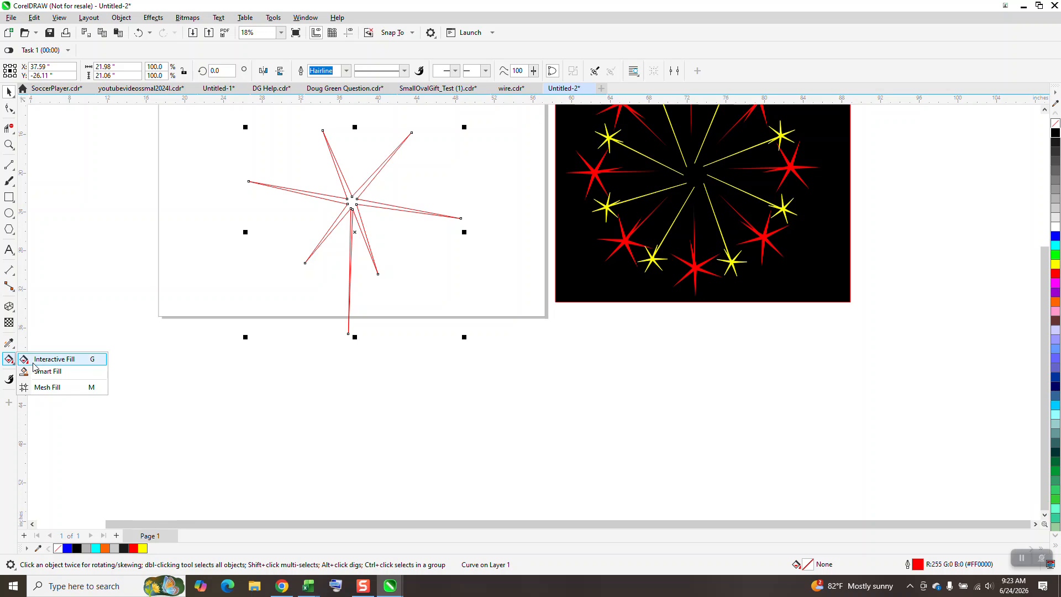
left_click(42, 370)
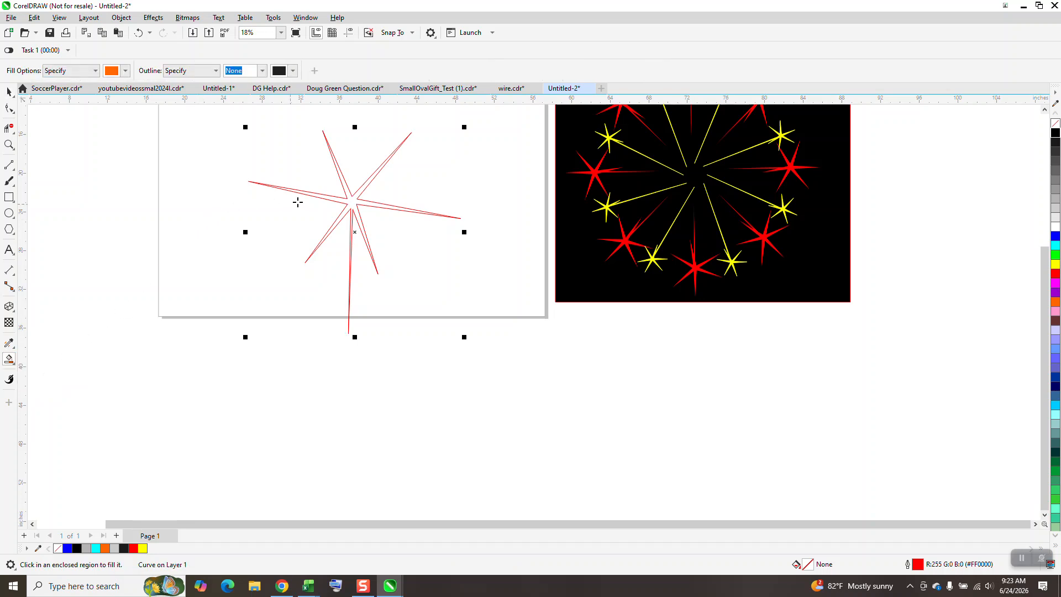
left_click(125, 70)
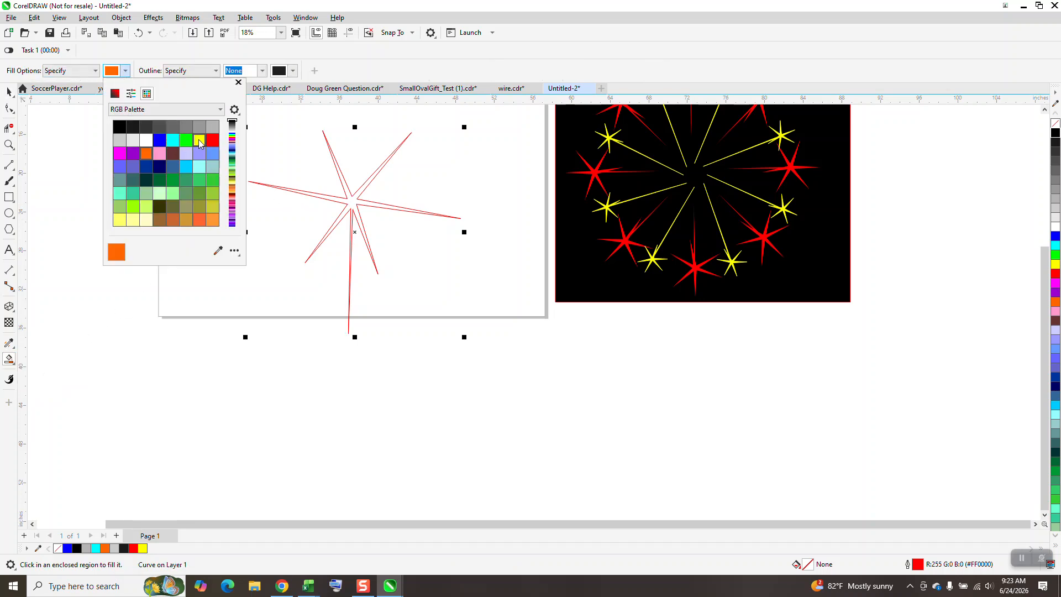
left_click(10, 92)
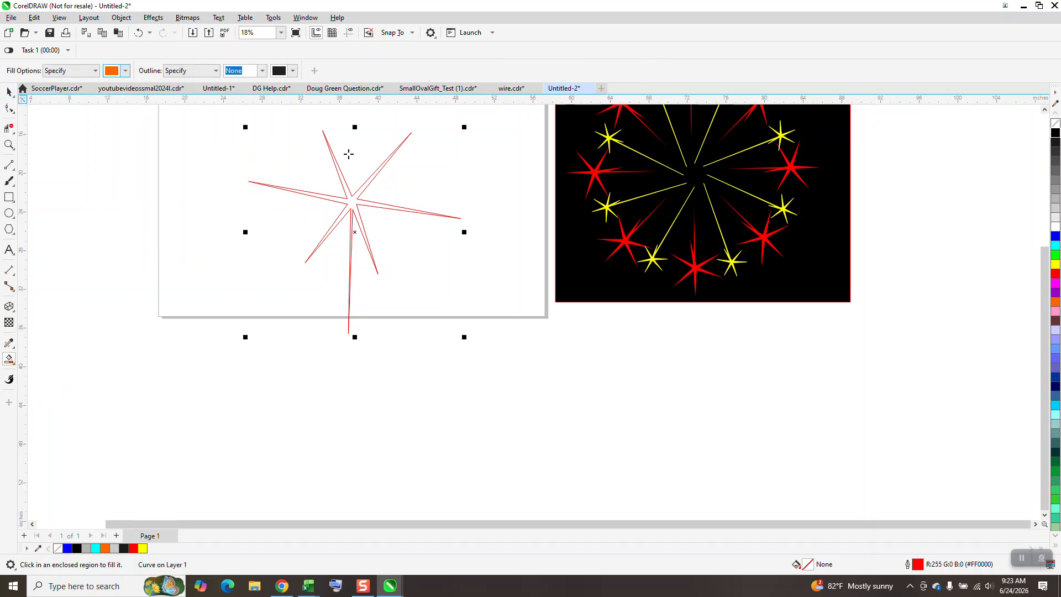
Fill the welded star with red and remove its outline.
left_click(1053, 274)
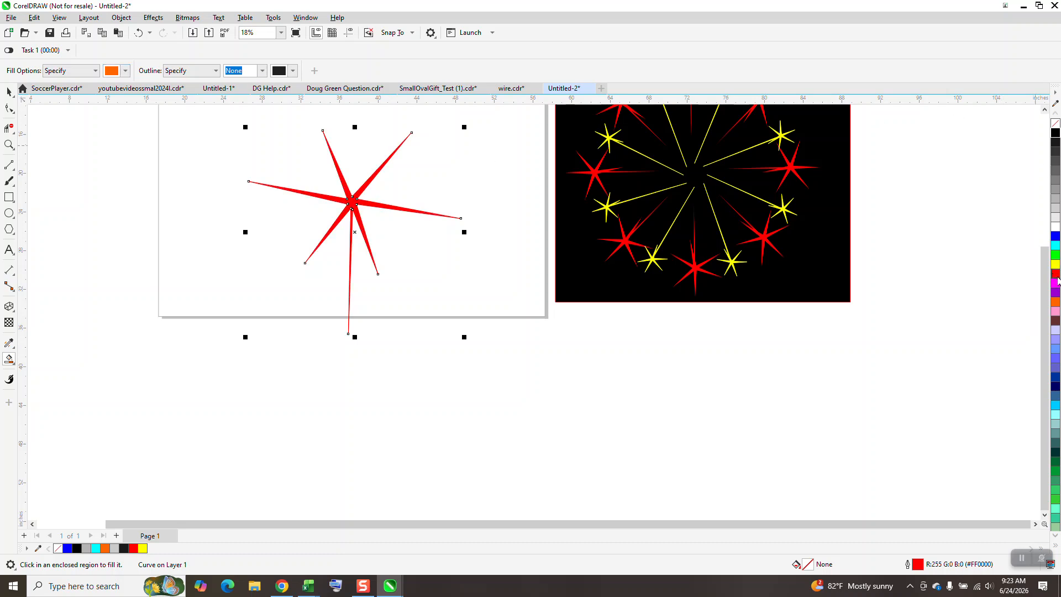
right_click(1055, 125)
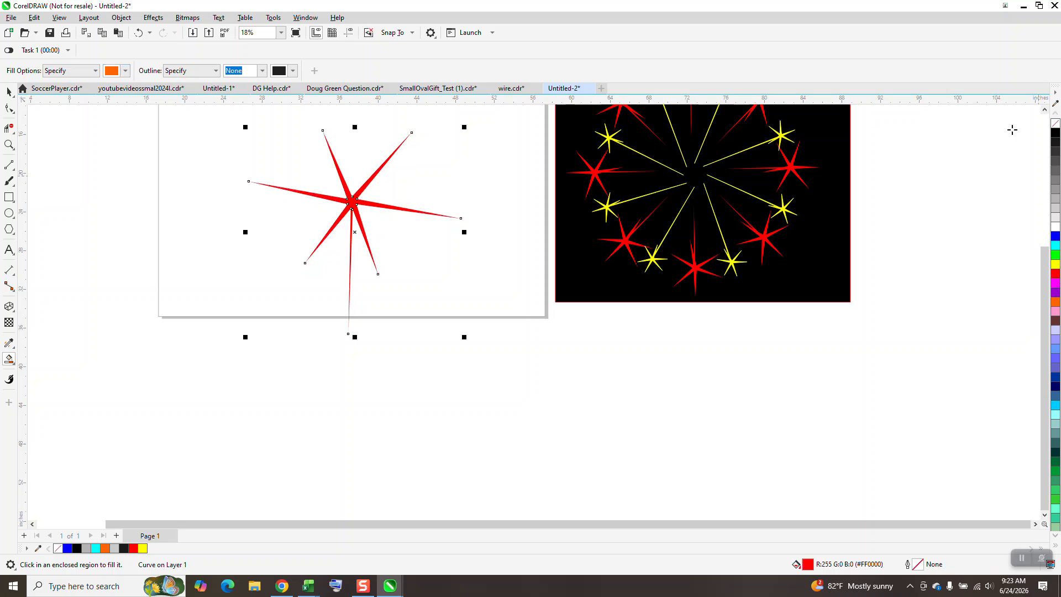
scroll(464, 237, "down", 1)
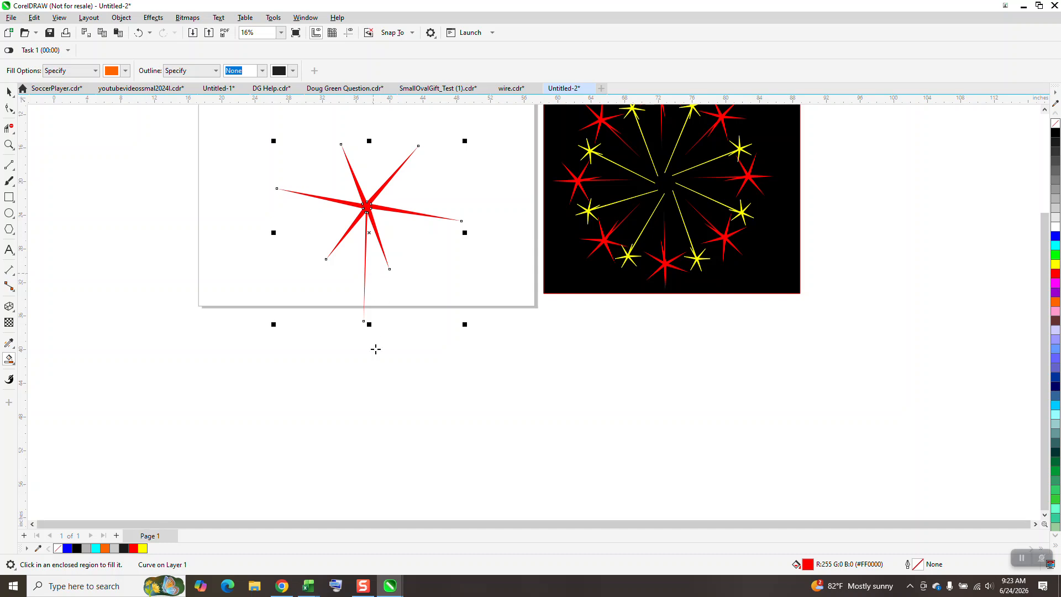
Stretch the tip of the star's tail about 7.38 inches further down and shorten its right-hand spike slightly.
left_click(9, 145)
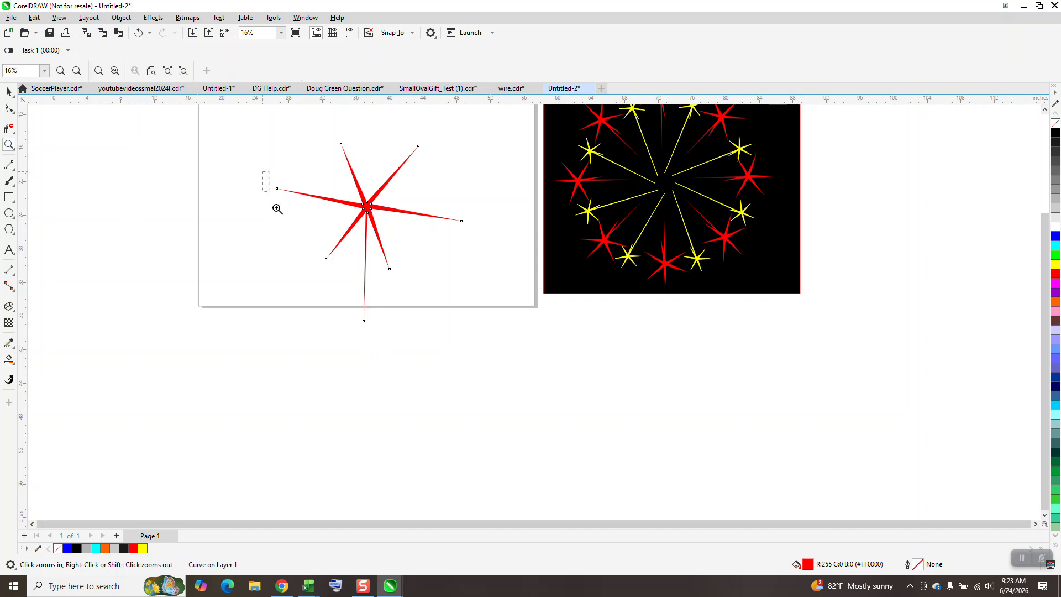
left_click(277, 209)
left_click(10, 114)
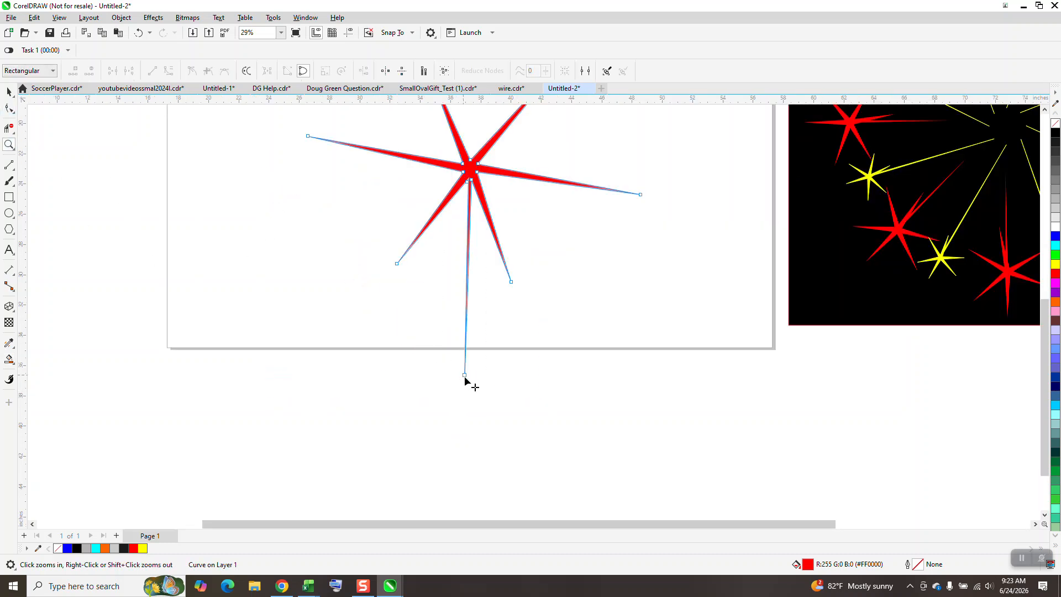
left_click_drag(467, 379, 470, 489)
scroll(335, 383, "down", 2)
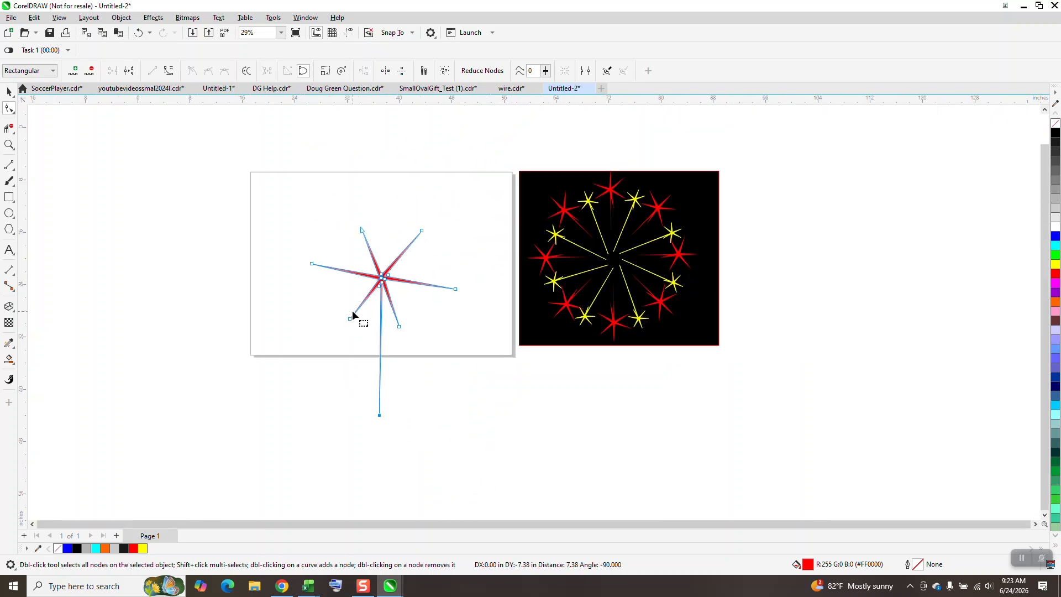
left_click_drag(456, 290, 434, 285)
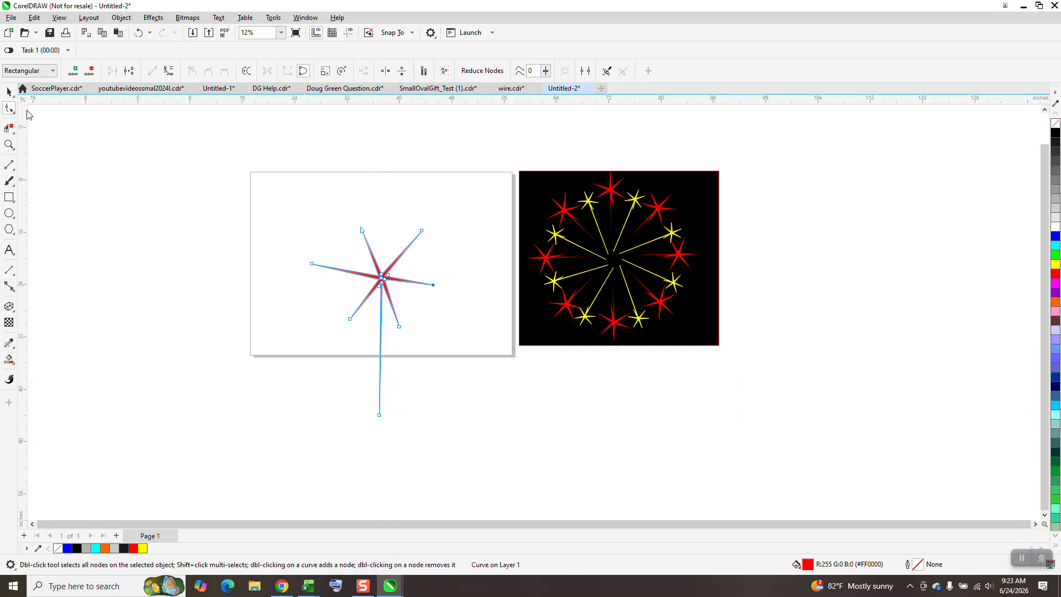
Select the reshaped star and scale it down proportionally to about 38.4 percent.
left_click(9, 91)
left_click_drag(269, 199, 518, 453)
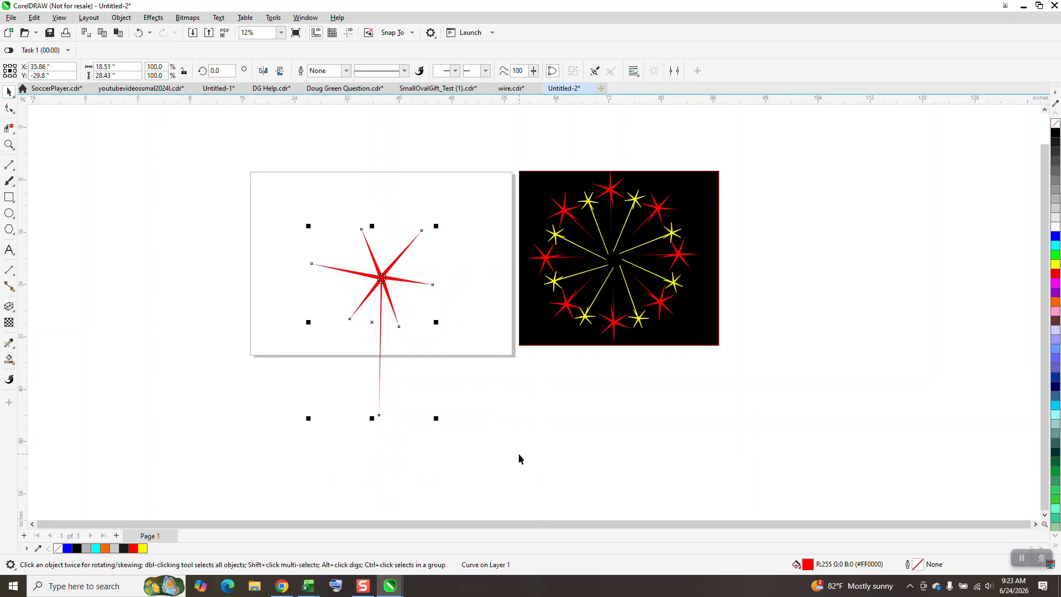
key("Escape")
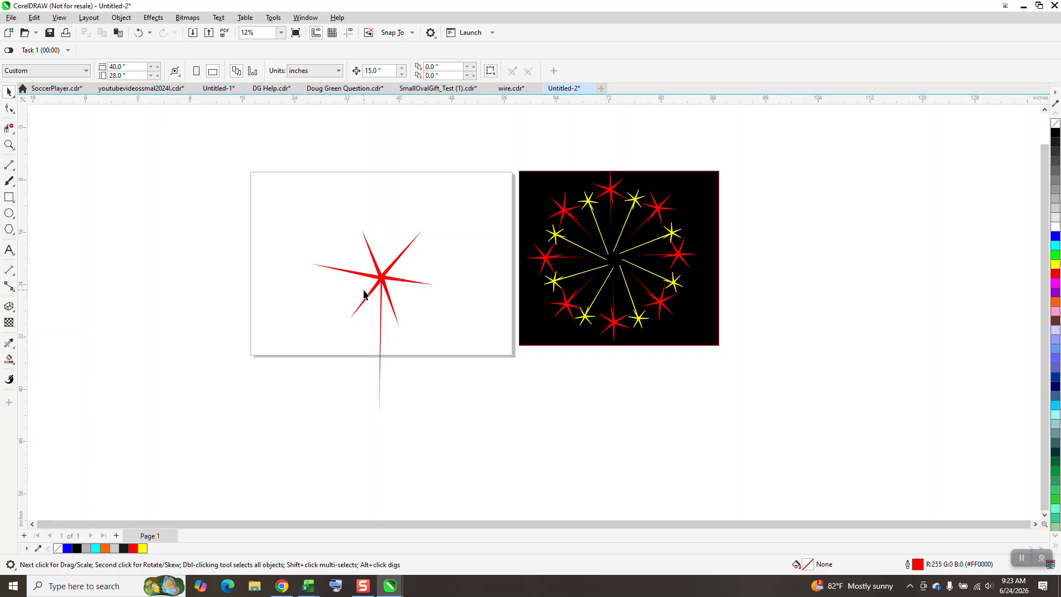
left_click(377, 290)
left_click_drag(439, 226, 402, 246)
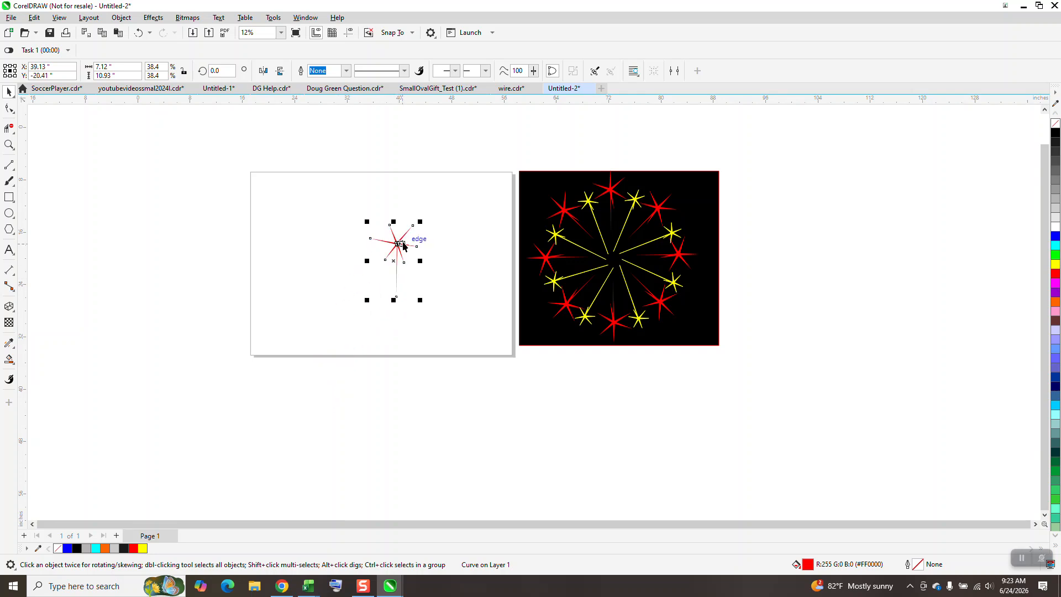
Centre the small star on the page and move it straight up to the page's top edge.
key("p")
left_click_drag(385, 245, 383, 189)
left_click(9, 145)
left_click_drag(331, 135, 664, 367)
left_click(7, 93)
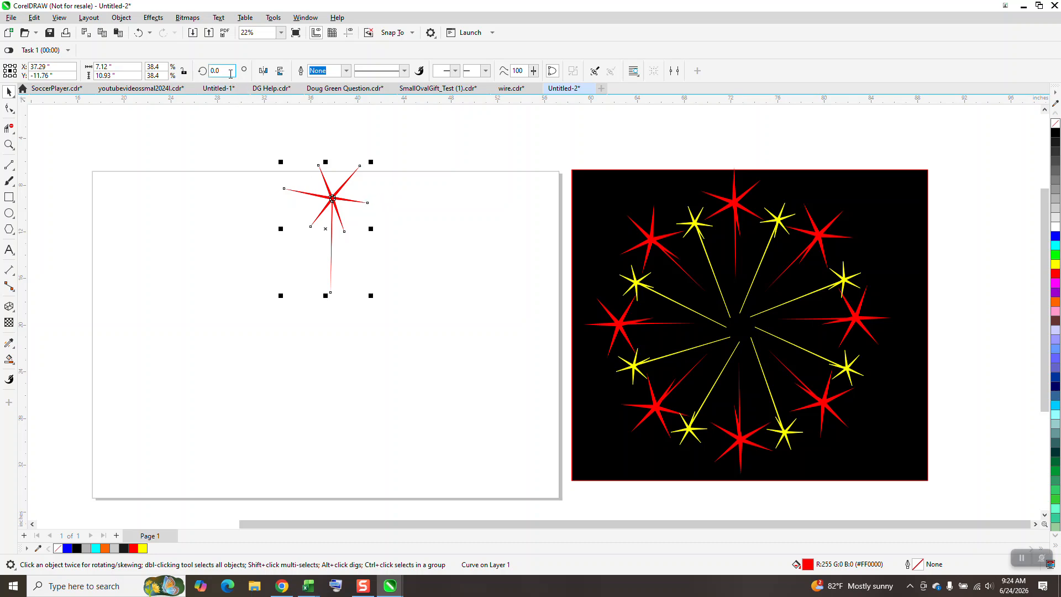
Make seven copies of the red star around the page centre, each rotated 45 degrees further, to form a ring of eight.
type("45")
key("Return")
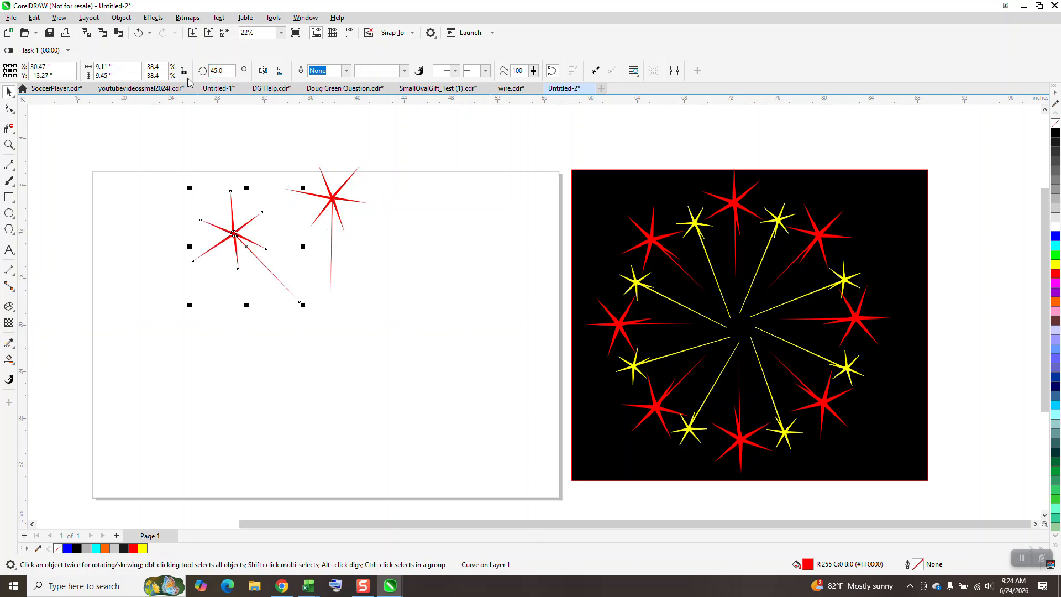
key("ctrl+r")
key("ctrl+r")
key("ctrl+r")
key("ctrl+r")
key("ctrl+r")
key("ctrl+r")
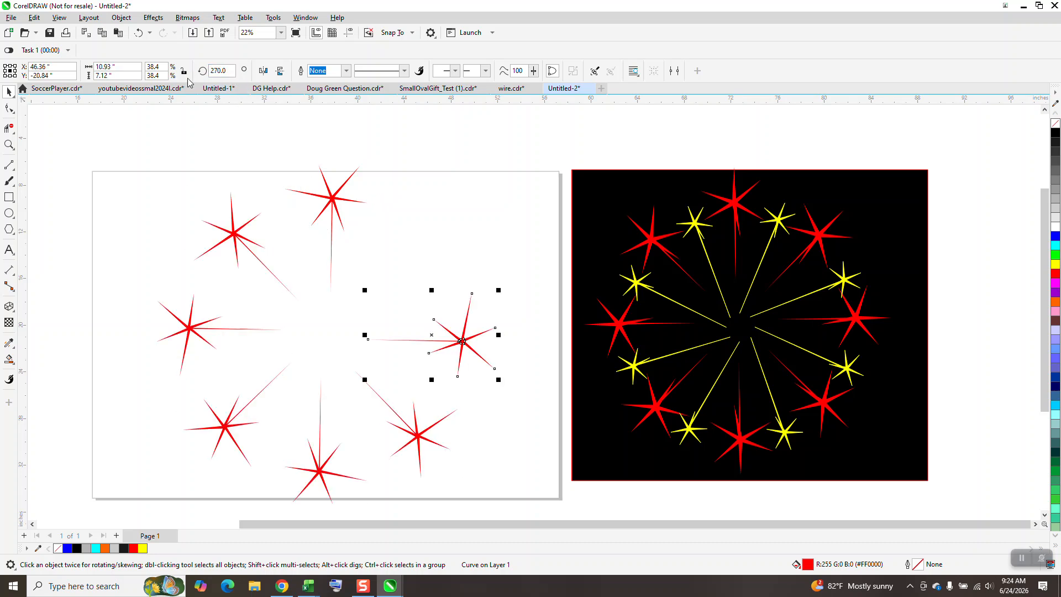
Duplicate the upper-right red star of the ring.
scroll(291, 121, "down", 1)
left_click_drag(425, 372, 425, 373)
left_click(455, 301)
left_click(390, 212)
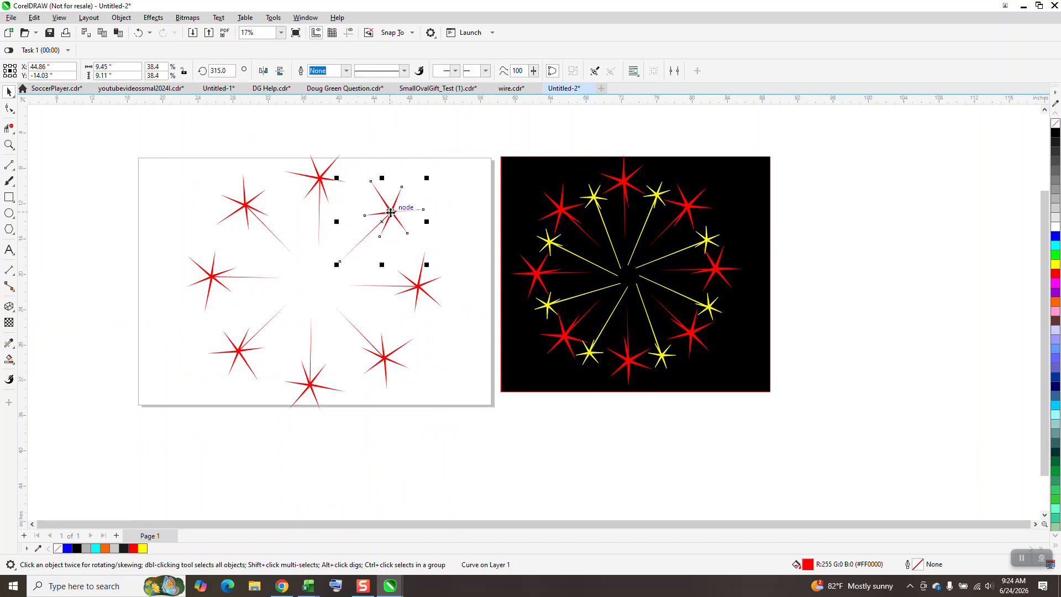
key("ctrl+d")
Group the eight red stars of the ring, leaving the extra copy out of the group.
left_click_drag(172, 141, 469, 436)
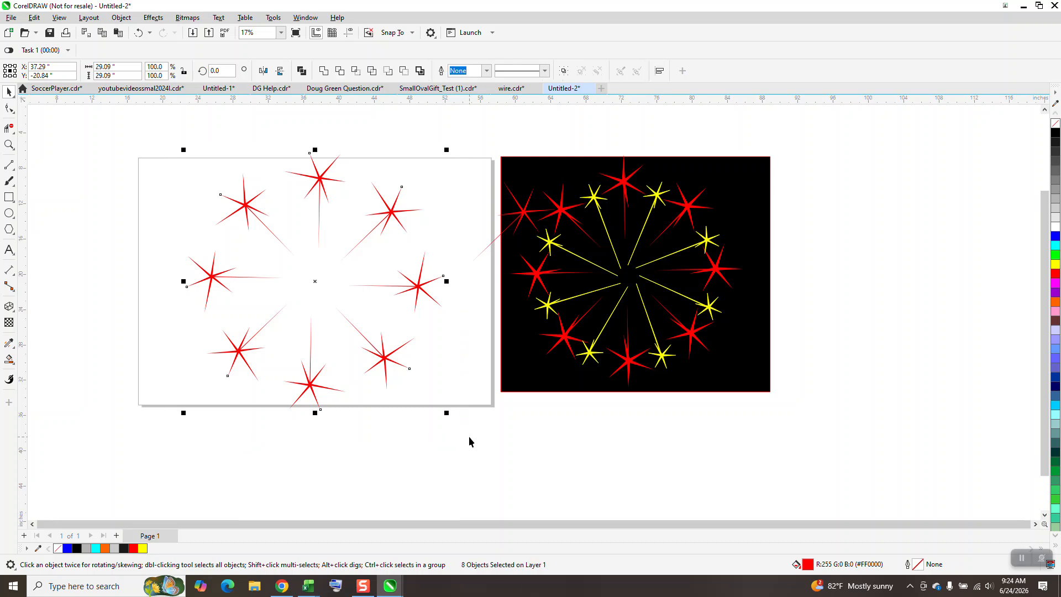
key("ctrl+g")
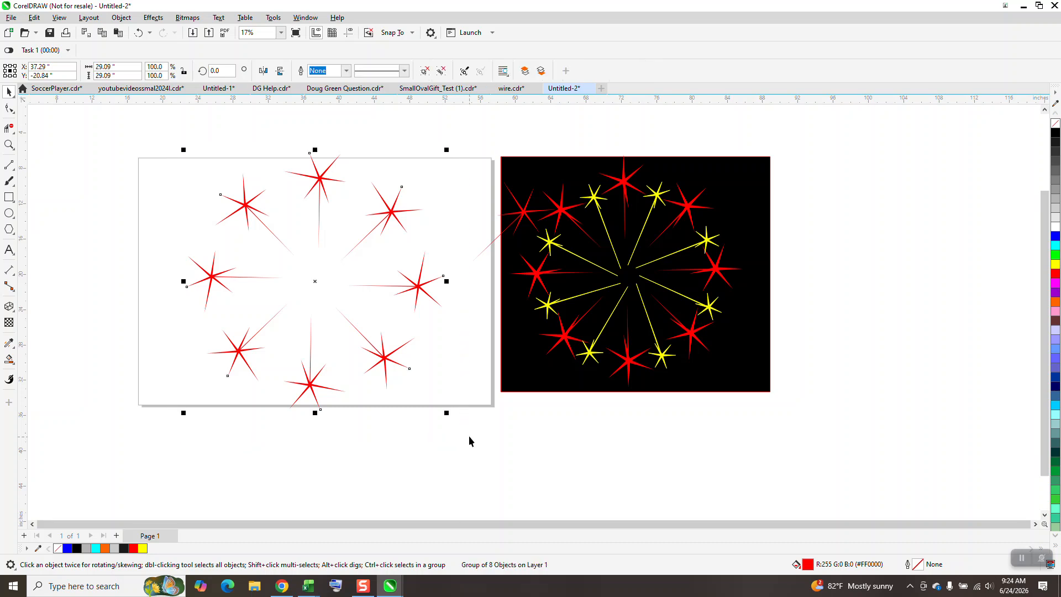
left_click(527, 216)
key("Escape")
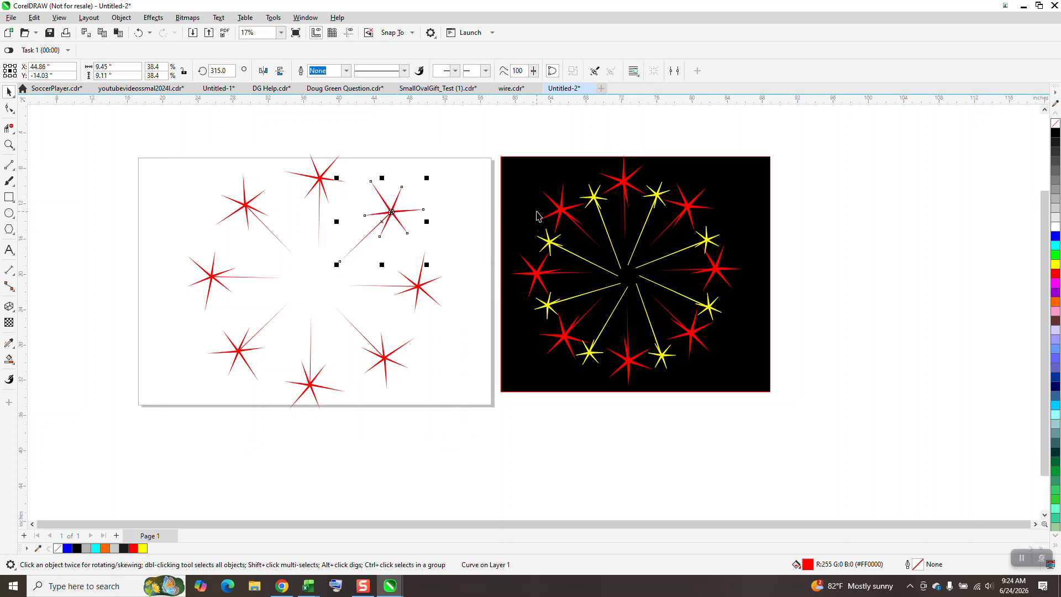
Scale the upper-right star's copy down about its own centre to about 14.6 percent.
left_click_drag(428, 177, 407, 202)
left_click(390, 206)
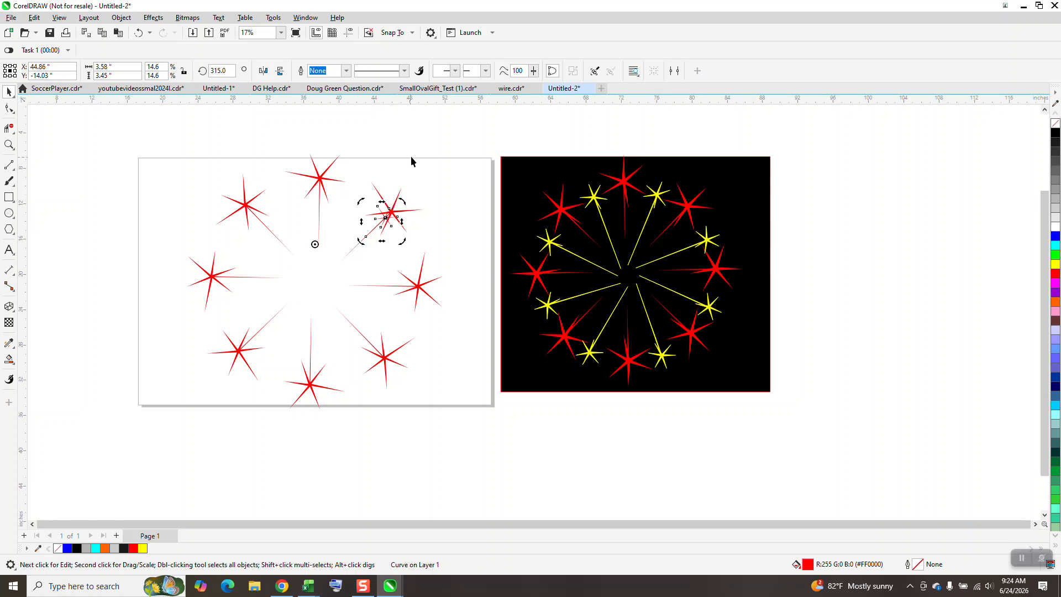
key("Escape")
Rotate the small star around the ring's centre to about 337.14 degrees, between two red stars, and fill it with yellow.
left_click(383, 221)
left_click(380, 219)
left_click_drag(402, 201, 364, 179)
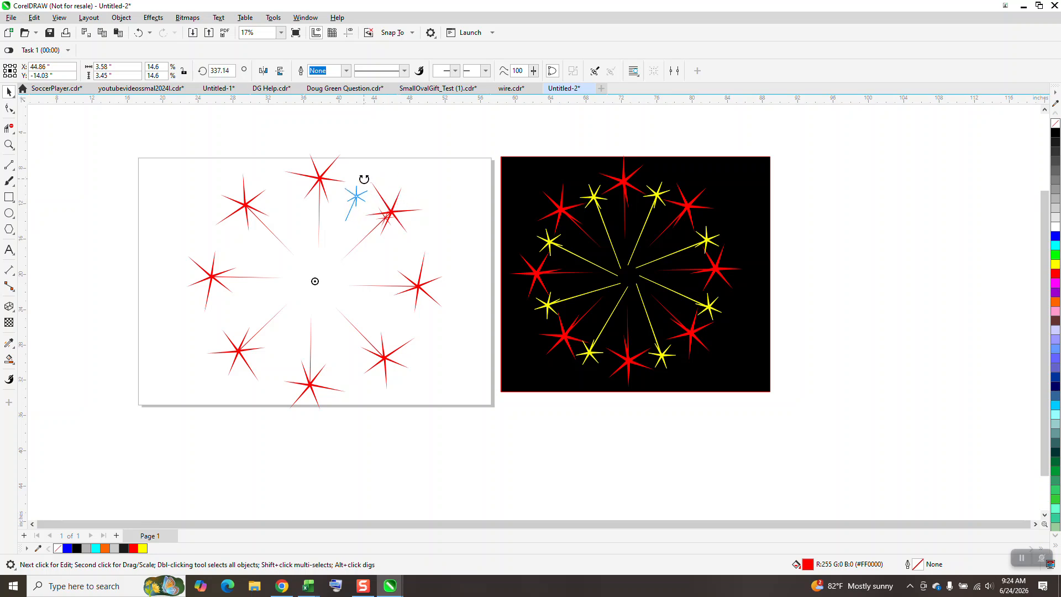
left_click_drag(364, 179, 364, 182)
left_click(1055, 264)
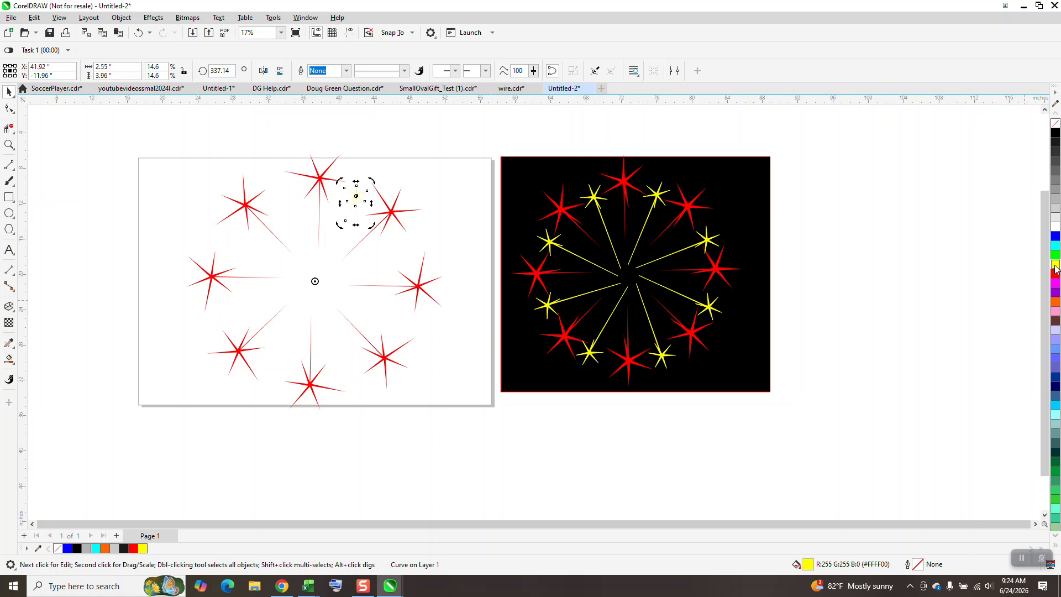
Move the black background rectangle from the reference artwork behind the new star ring.
left_click_drag(526, 224, 220, 226)
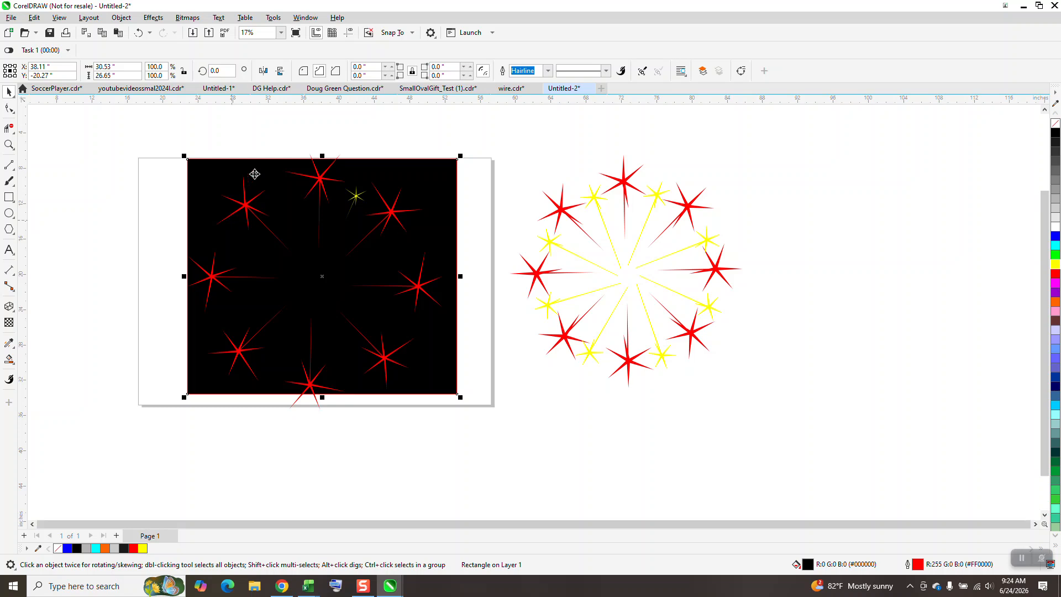
left_click(9, 145)
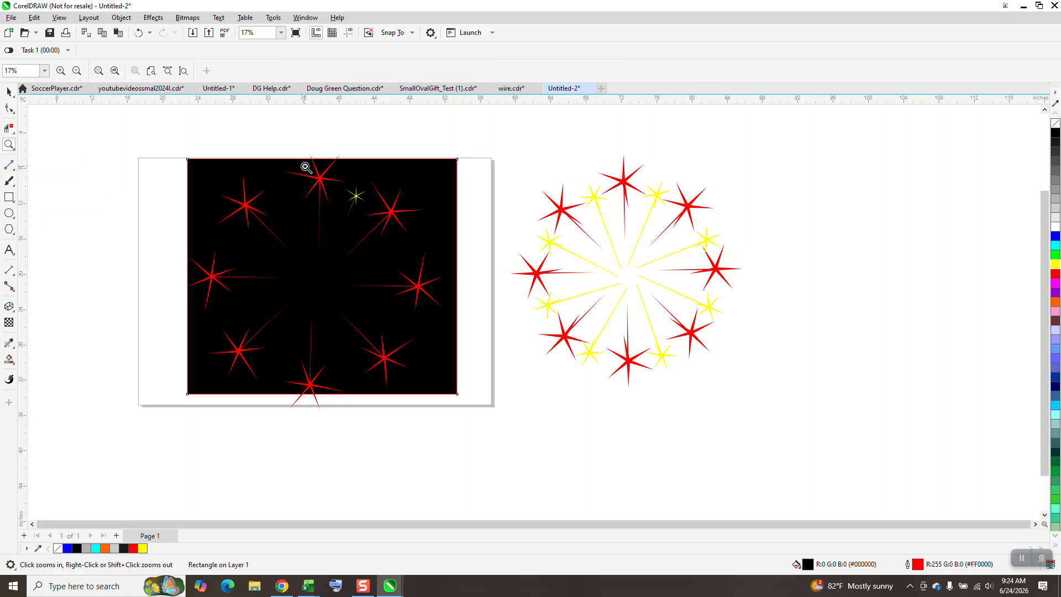
left_click_drag(307, 166, 518, 304)
left_click(9, 89)
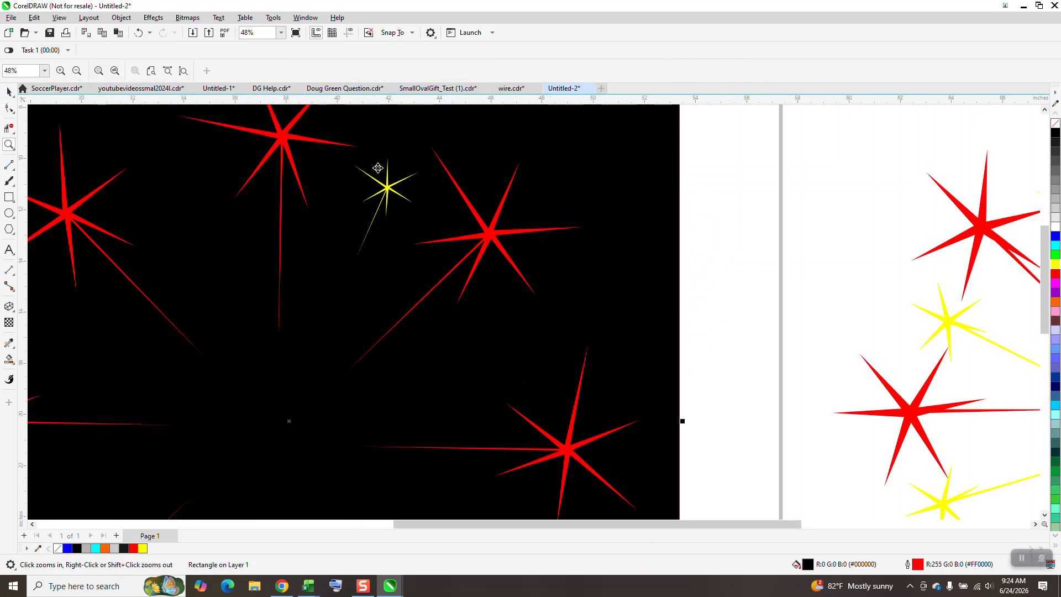
Enlarge the yellow star to about 19.4 percent and move it straight down by about 1.1 inches.
left_click(387, 188)
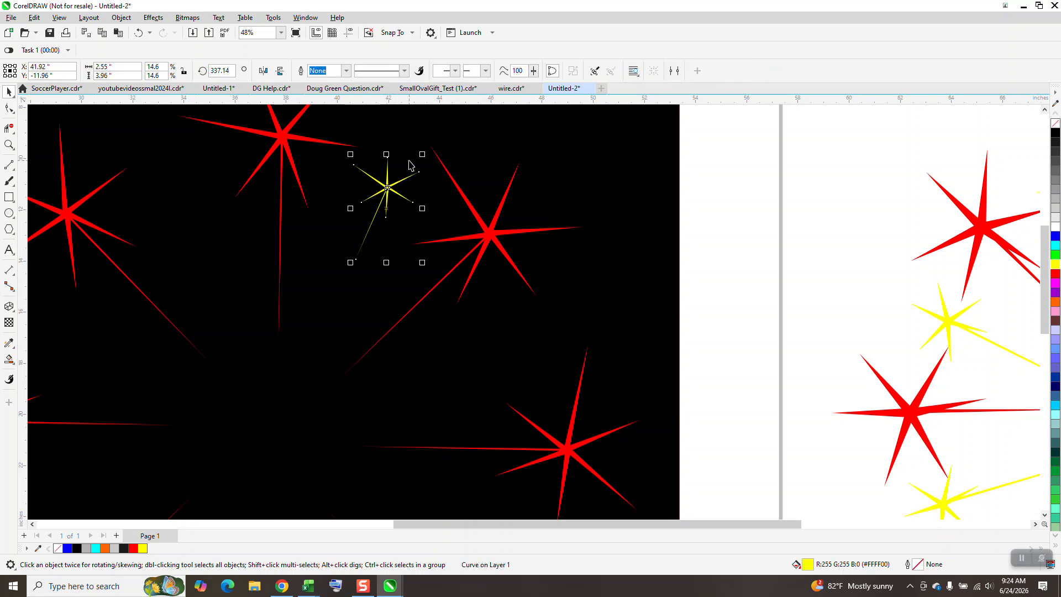
left_click_drag(425, 154, 436, 138)
left_click_drag(389, 181, 366, 211)
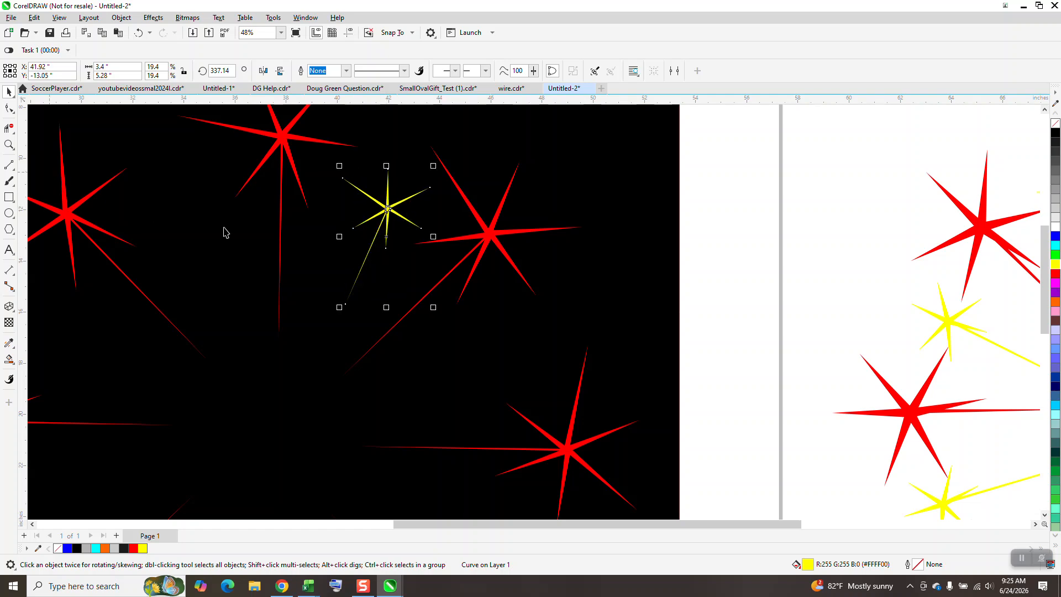
scroll(354, 279, "down", 2)
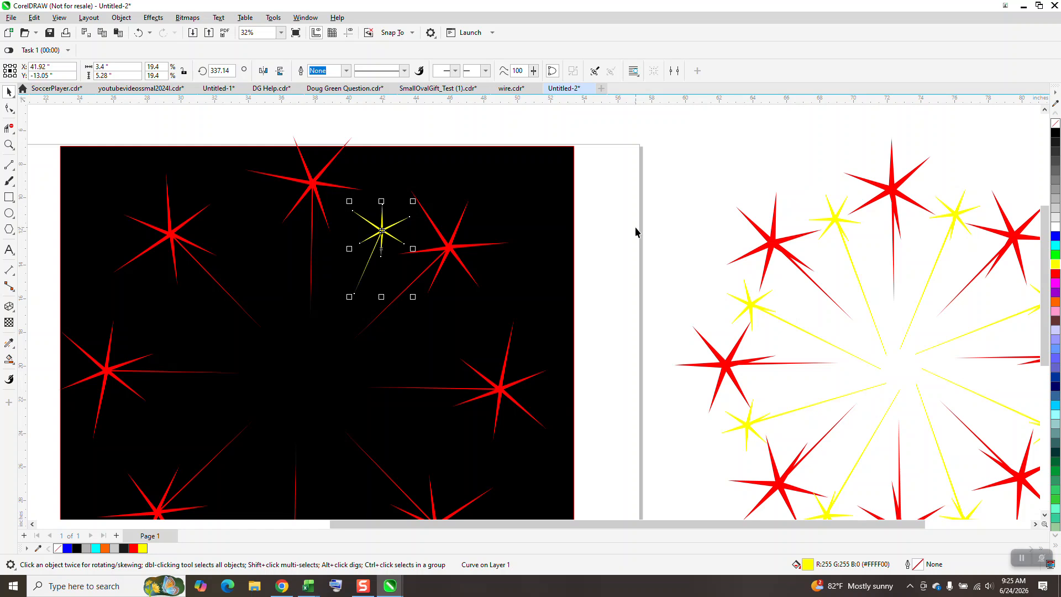
left_click(235, 71)
type("+")
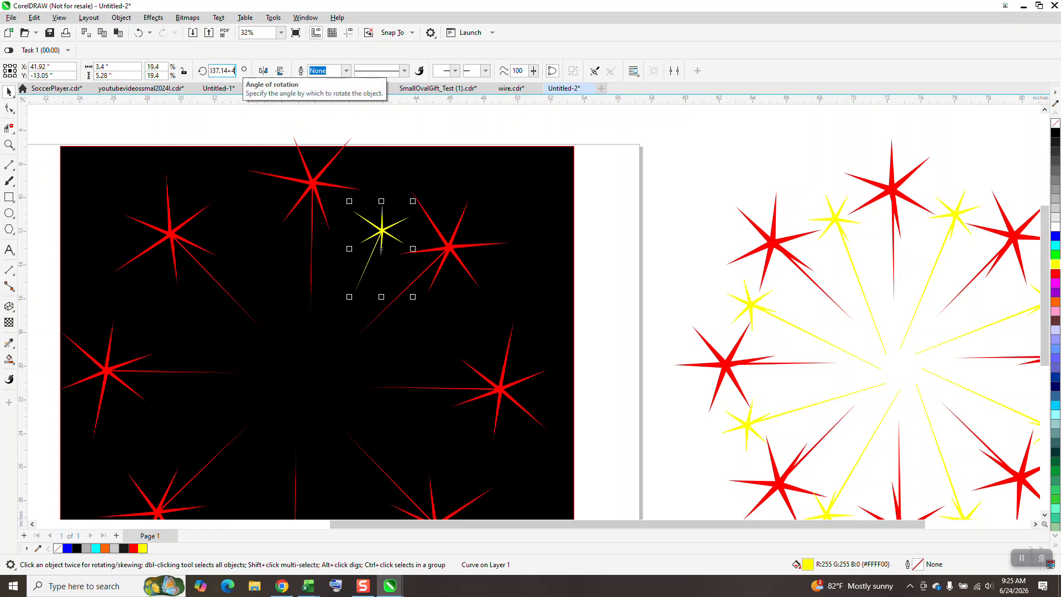
type("45")
key("Return")
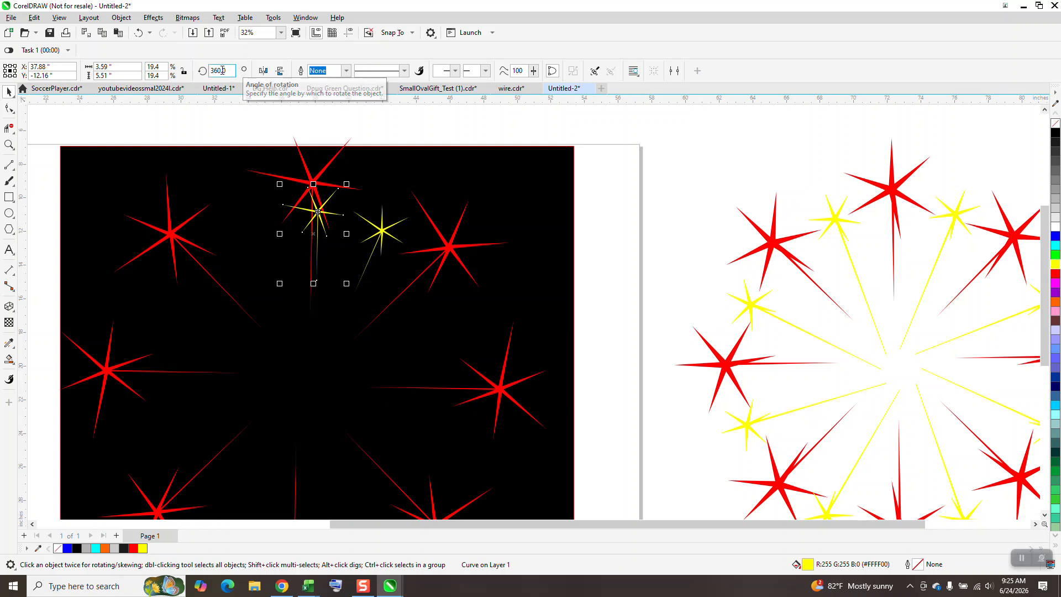
type("90")
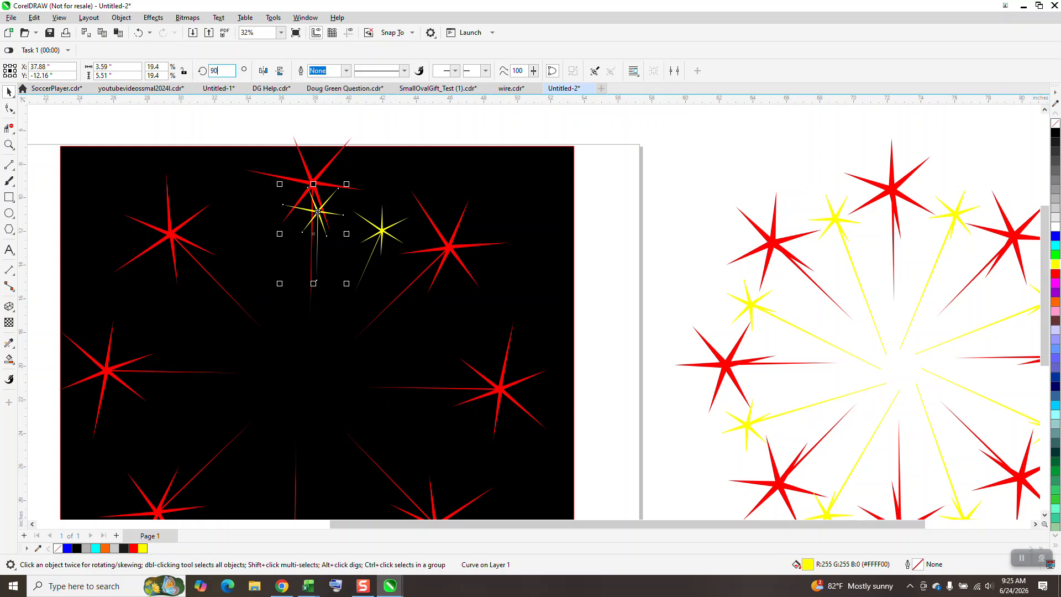
key("Return")
key("Delete")
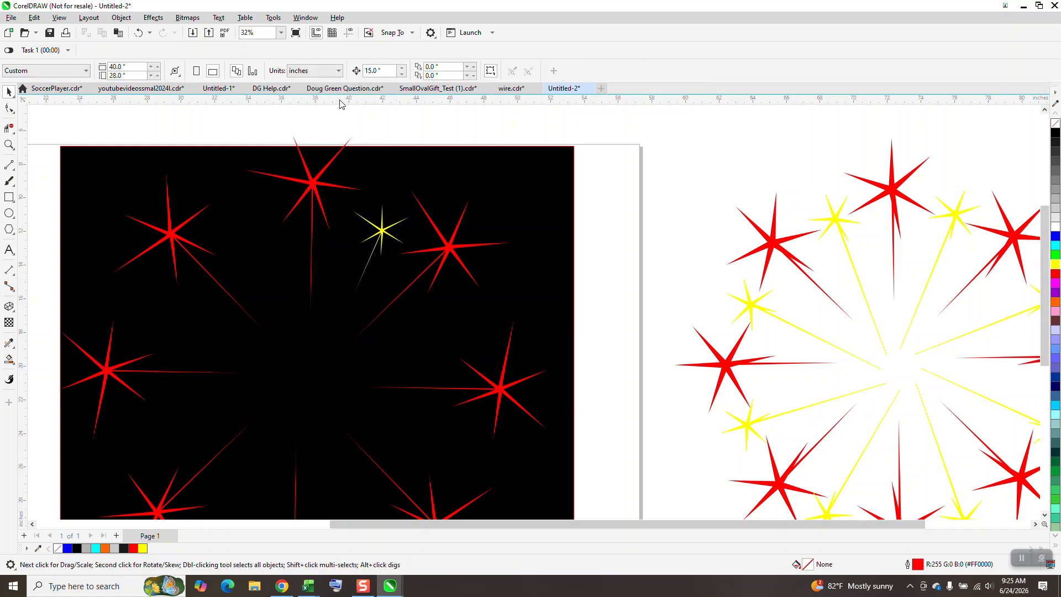
left_click(381, 230)
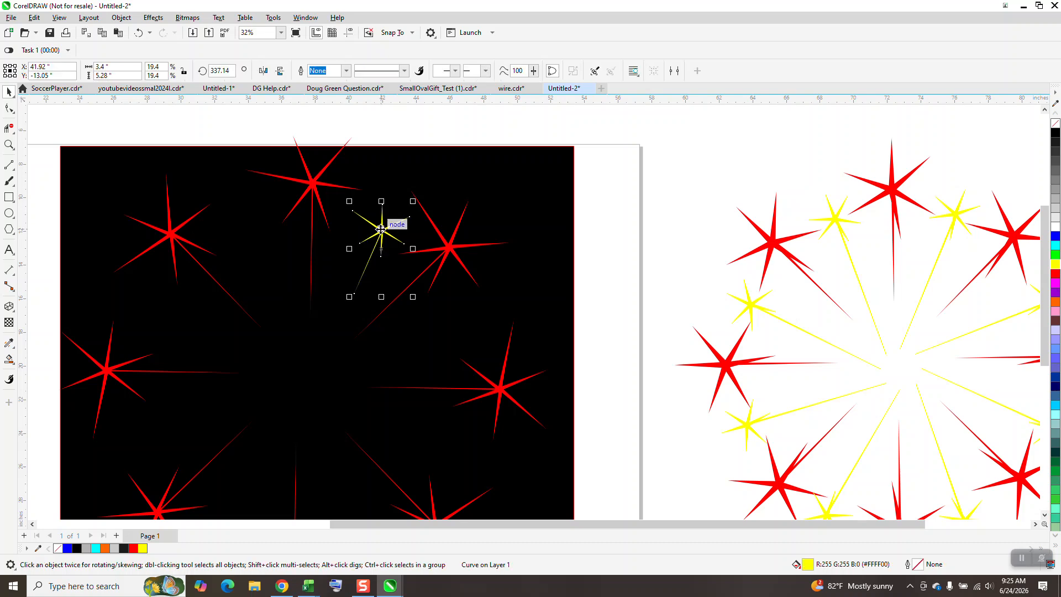
left_click(234, 73)
key("Return")
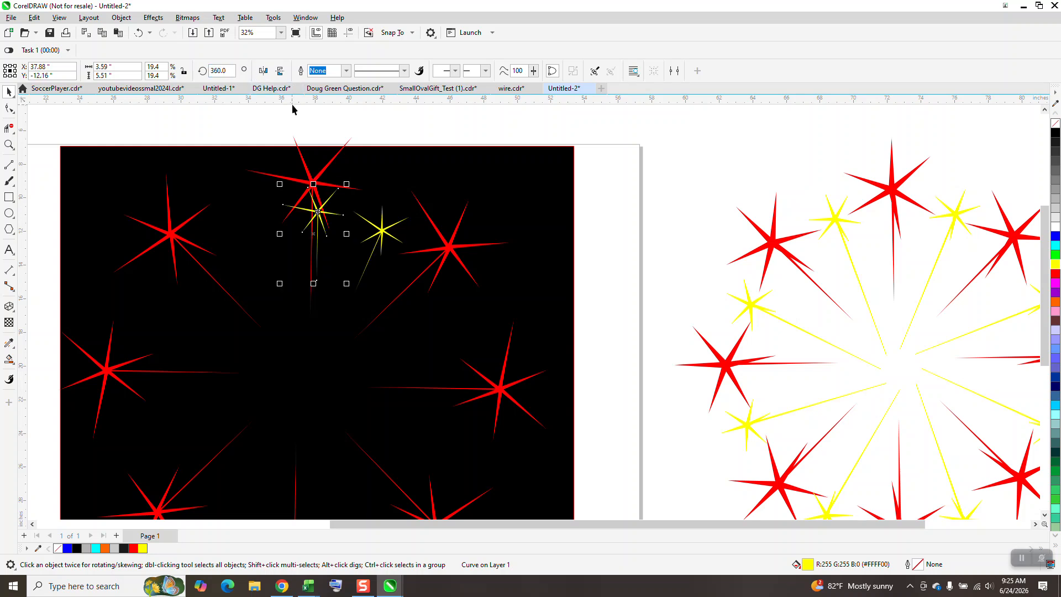
key("Delete")
Rotate a copy of the yellow star around the ring's centre to about 24.11 degrees and repeat it six times for eight stars.
left_click(383, 232)
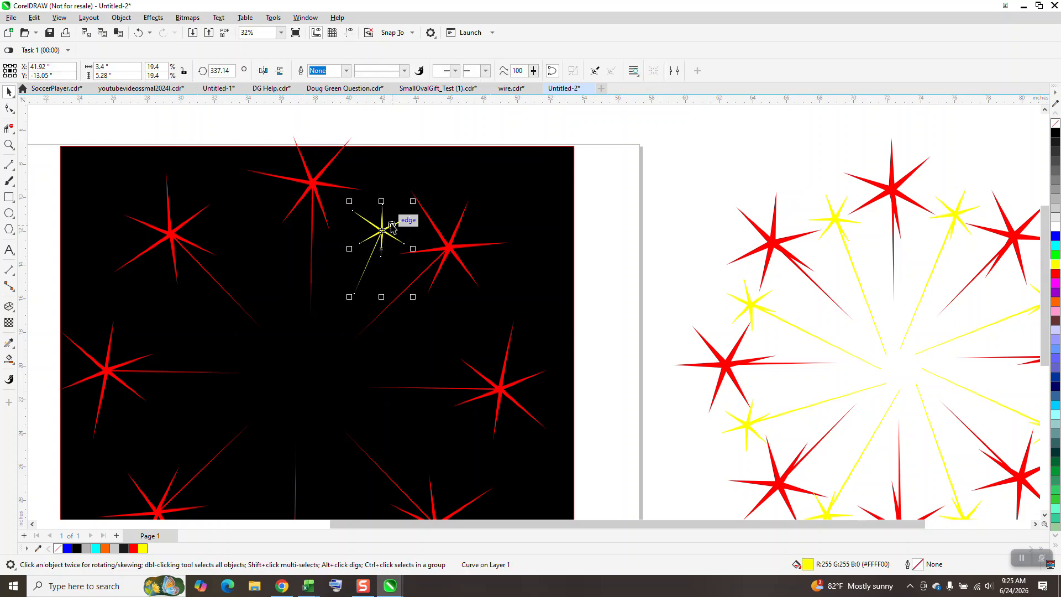
left_click(392, 224)
left_click_drag(413, 201, 259, 199)
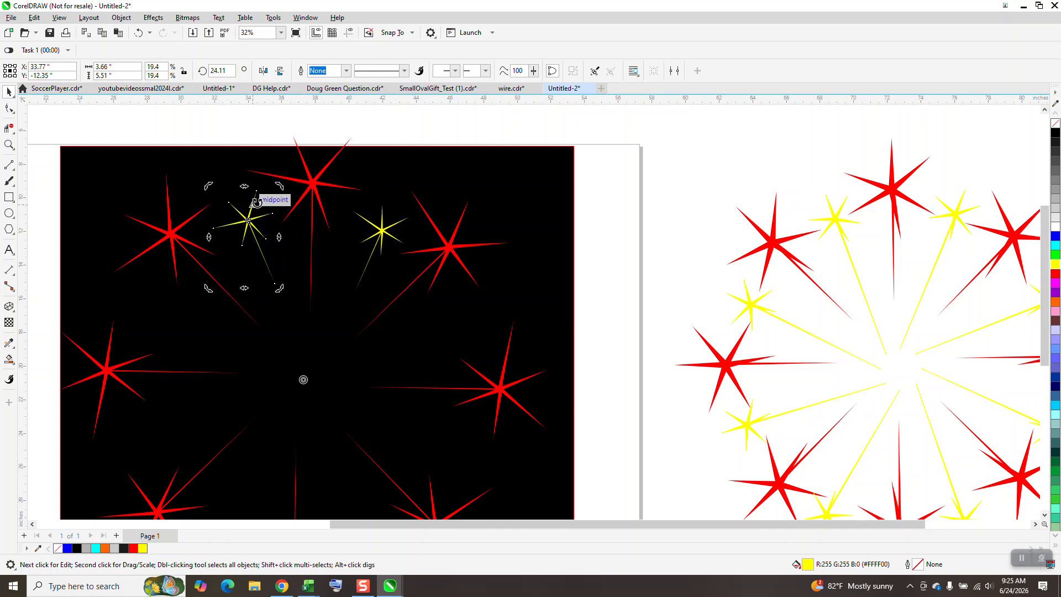
key("ctrl+r")
key("ctrl+r")
key("ctrl+r")
key("ctrl+r")
key("ctrl+r")
key("ctrl+r")
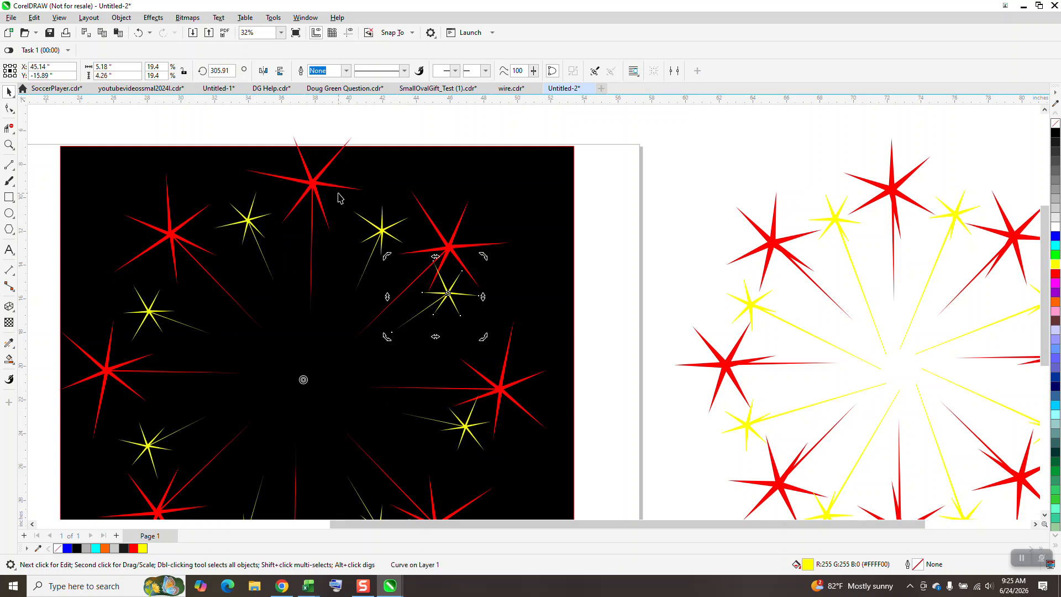
Rotate the upper-right yellow star slightly clockwise around the ring's centre so it sits between its two neighbouring red stars.
scroll(531, 322, "down", 1)
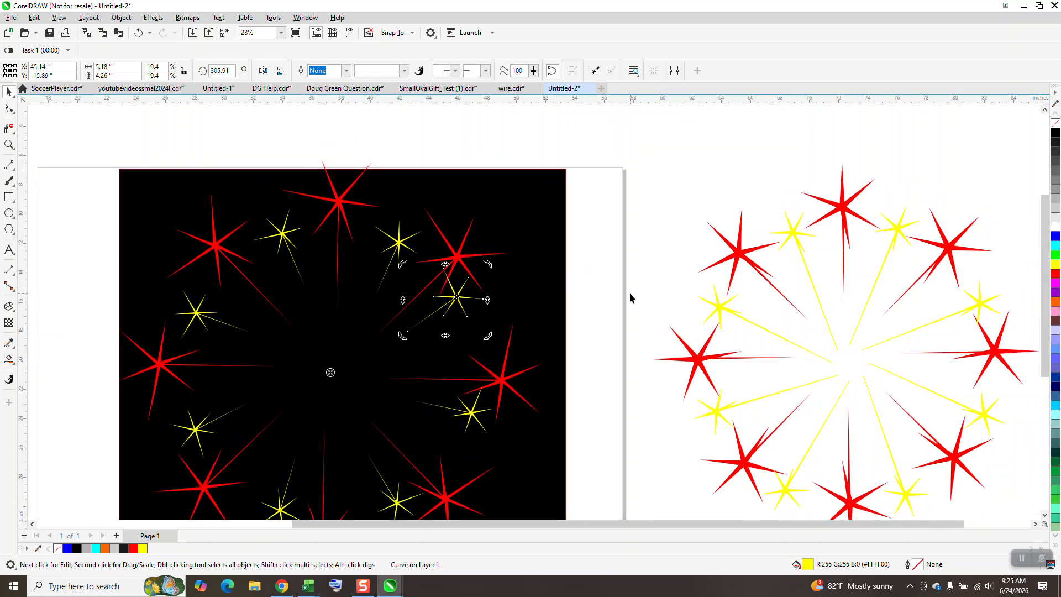
left_click(607, 285)
left_click(460, 309)
key("F10")
key("space")
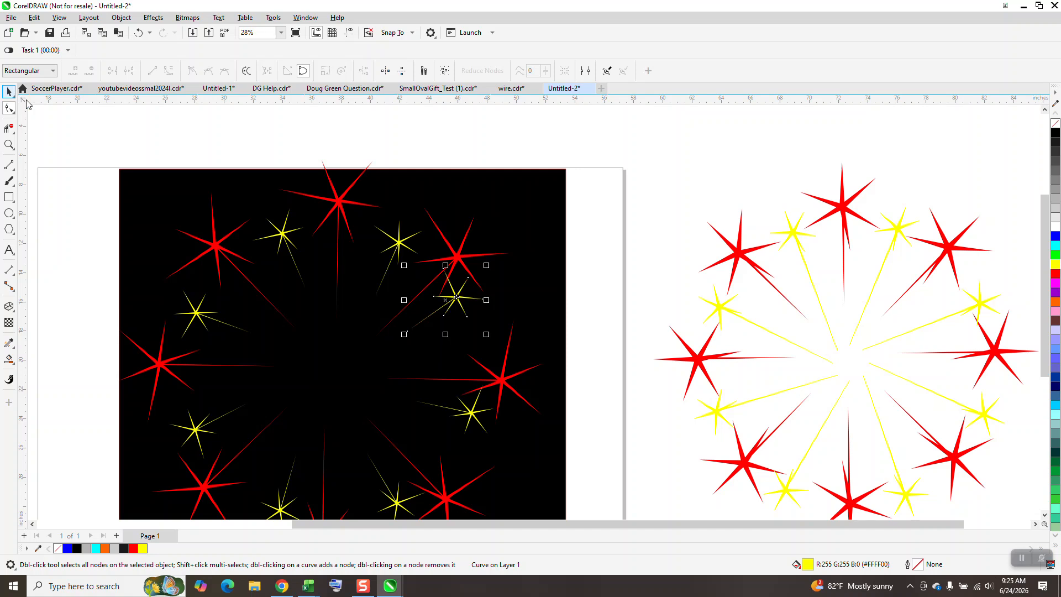
left_click(482, 276)
left_click_drag(487, 265, 495, 285)
Rotate the lower-right yellow star clockwise around the ring's centre to about 249.03 degrees so it sits between its neighbouring red stars.
left_click(472, 414)
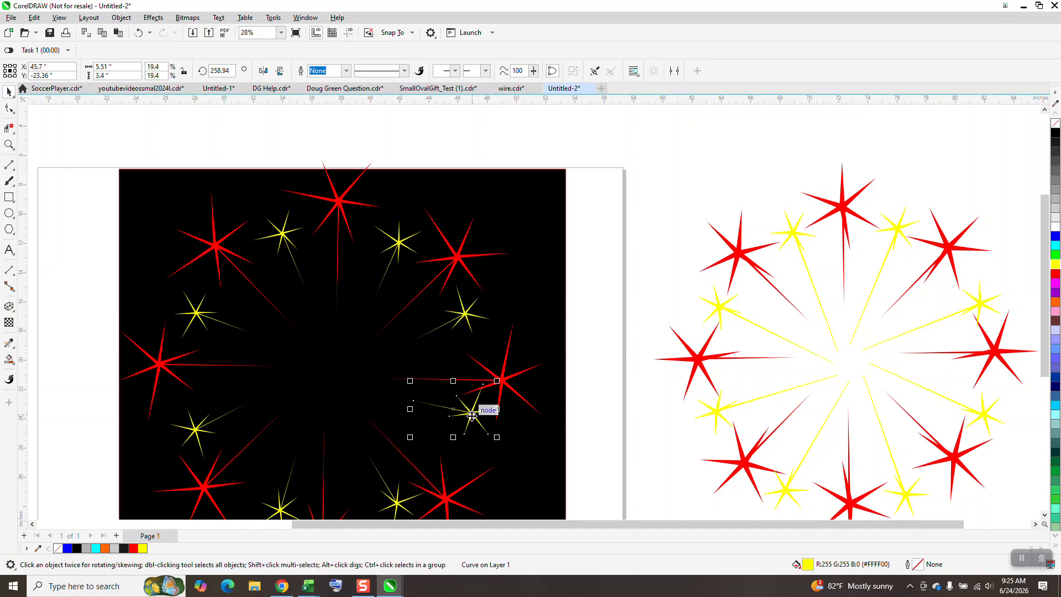
left_click(472, 414)
left_click_drag(498, 378, 494, 406)
Try grouping all the stars together with the black background and scaling the group to about 74.4 percent.
scroll(411, 333, "down", 2)
scroll(394, 318, "down", 1)
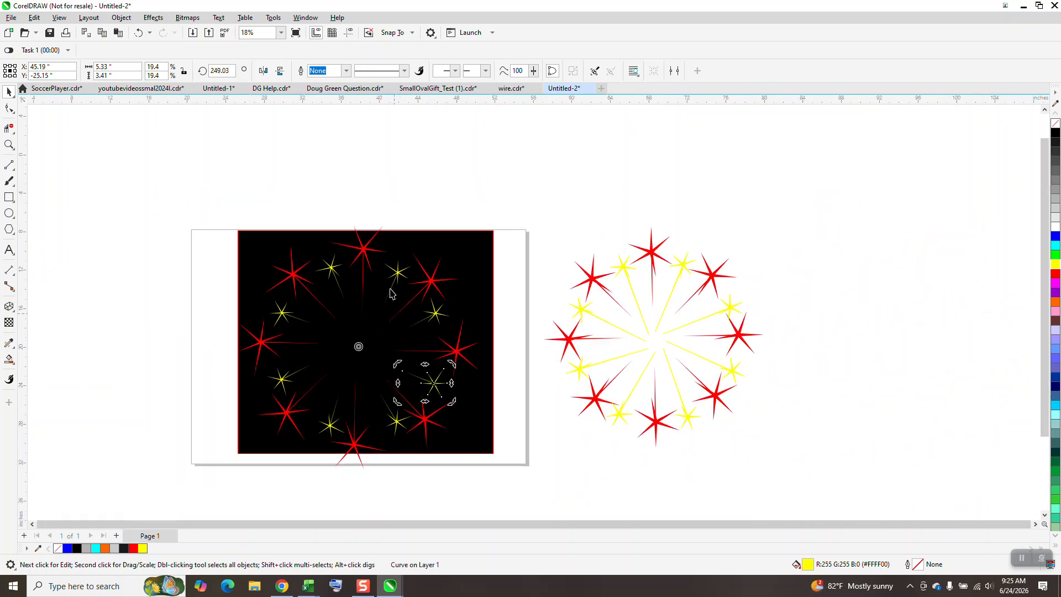
left_click_drag(253, 230, 482, 457)
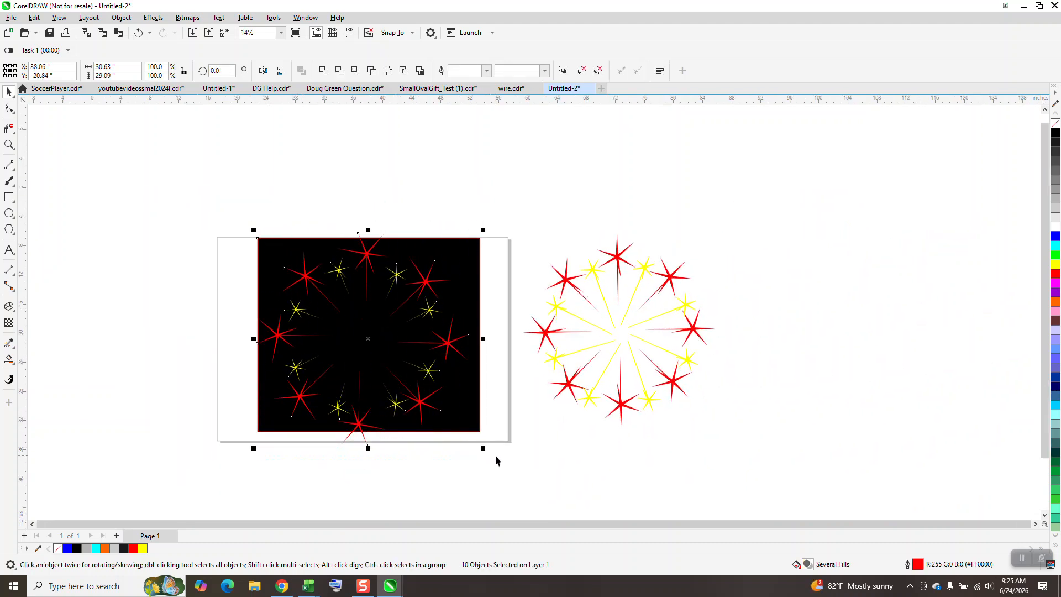
key("ctrl+g")
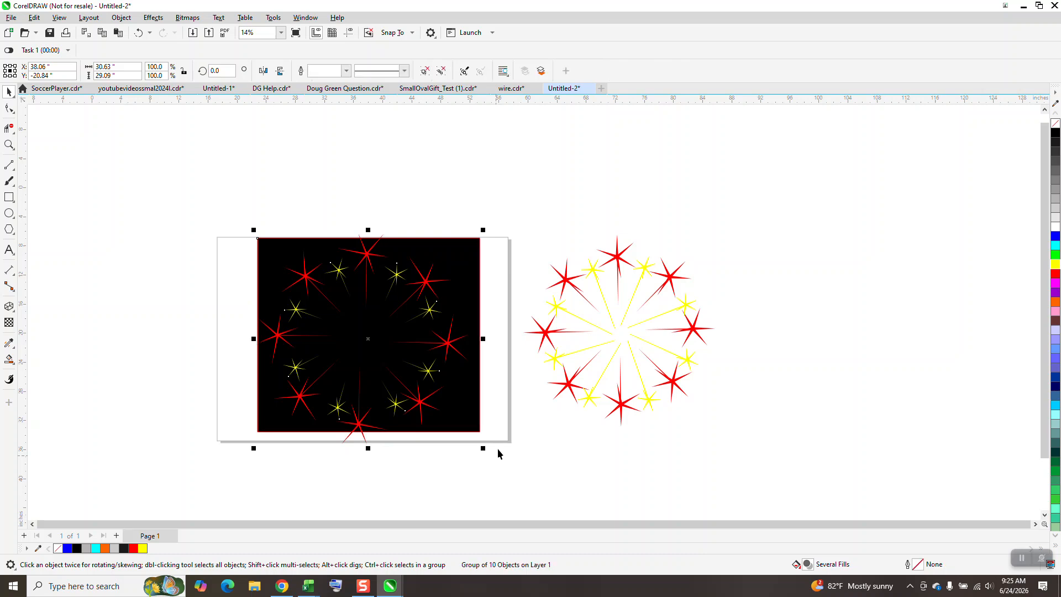
left_click_drag(483, 229, 459, 257)
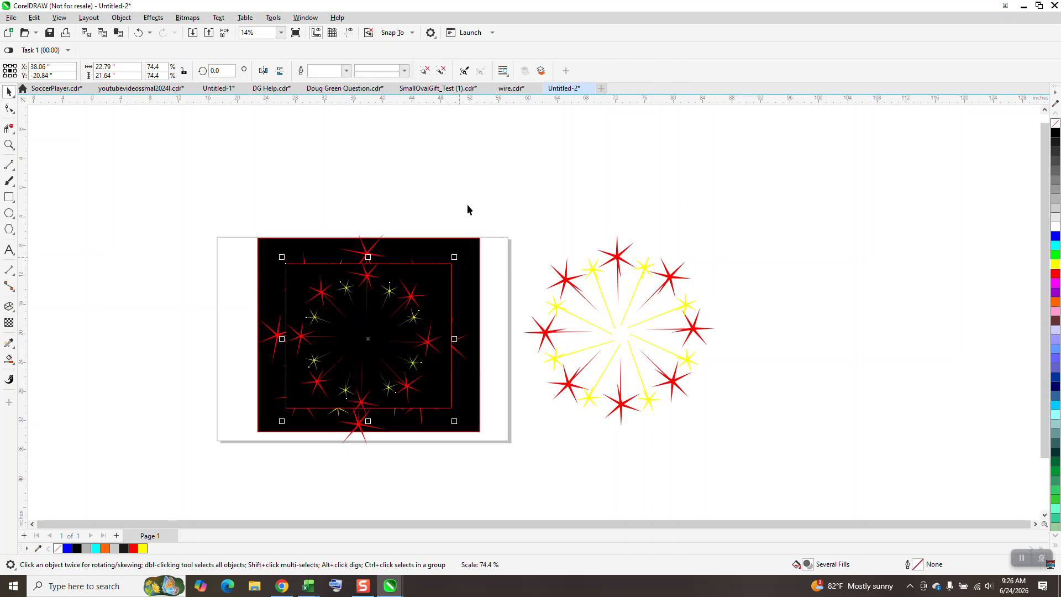
left_click(500, 215)
left_click(451, 267)
key("Delete")
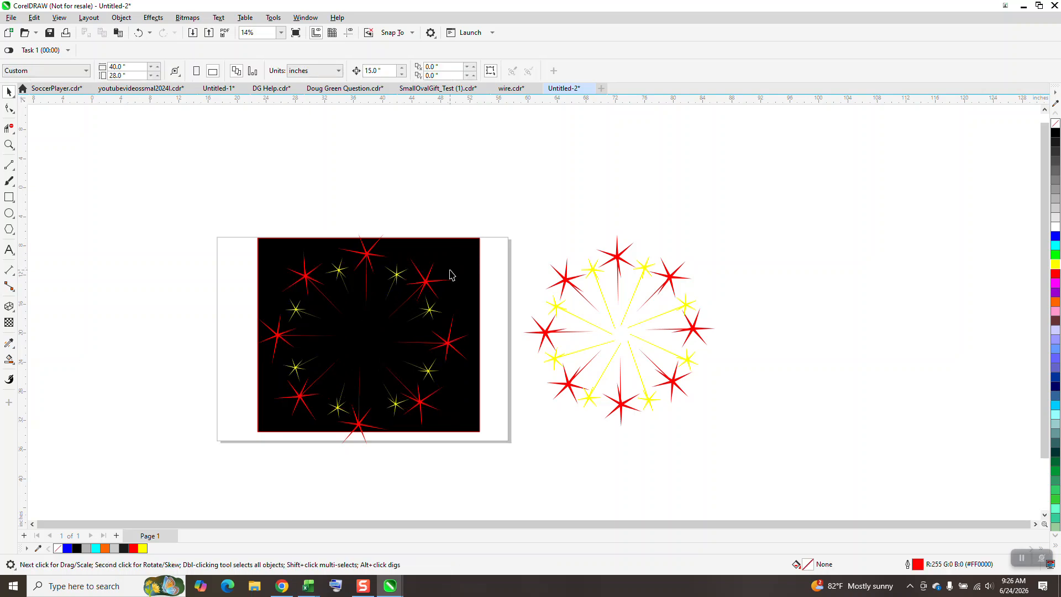
double_click(454, 266)
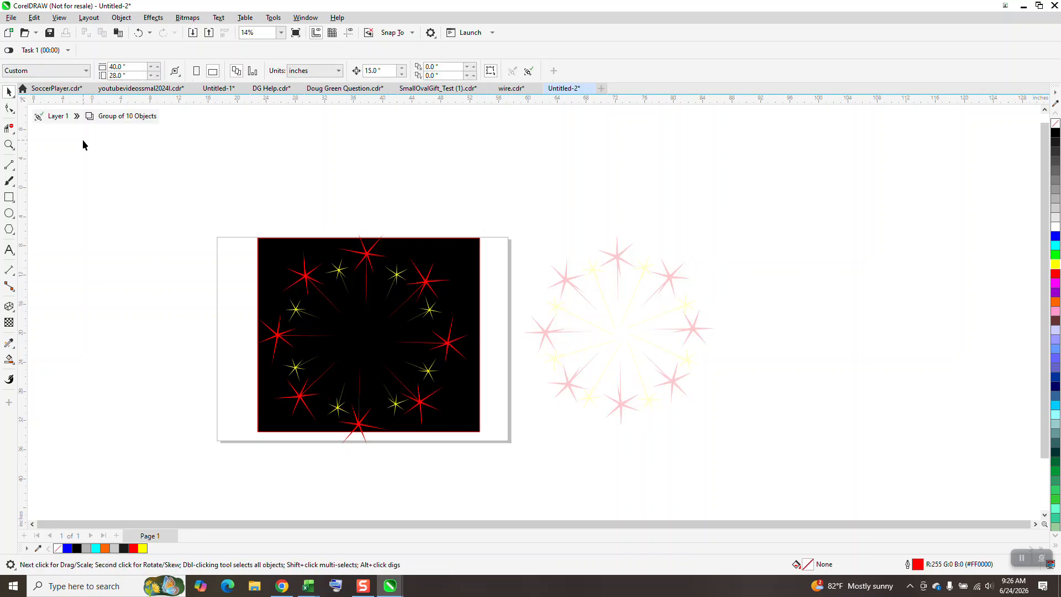
left_click(66, 118)
left_click_drag(440, 241, 723, 233)
left_click(138, 32)
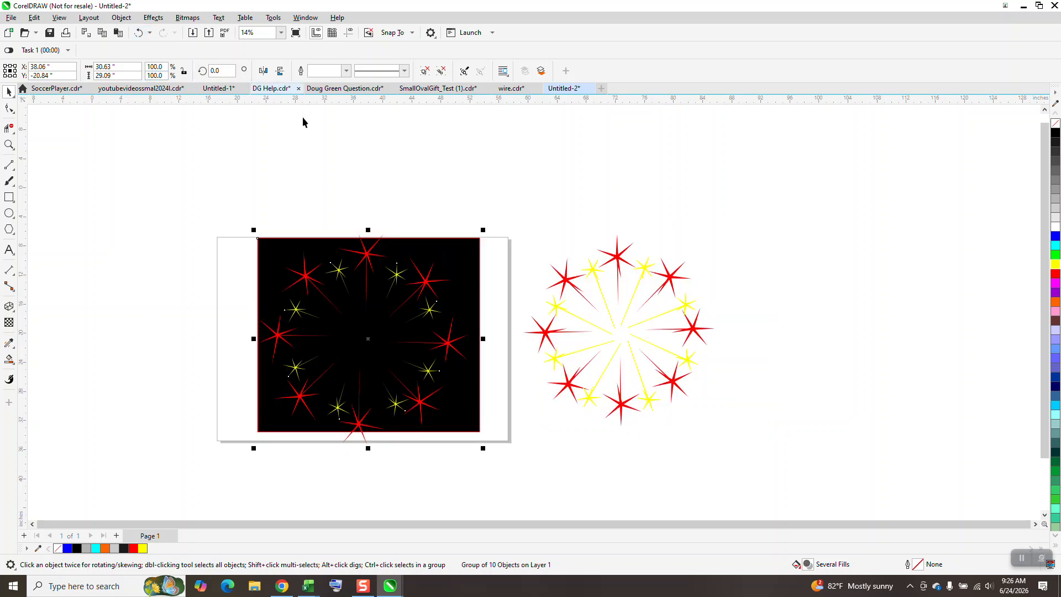
Ungroup the stars and the black background.
left_click(121, 17)
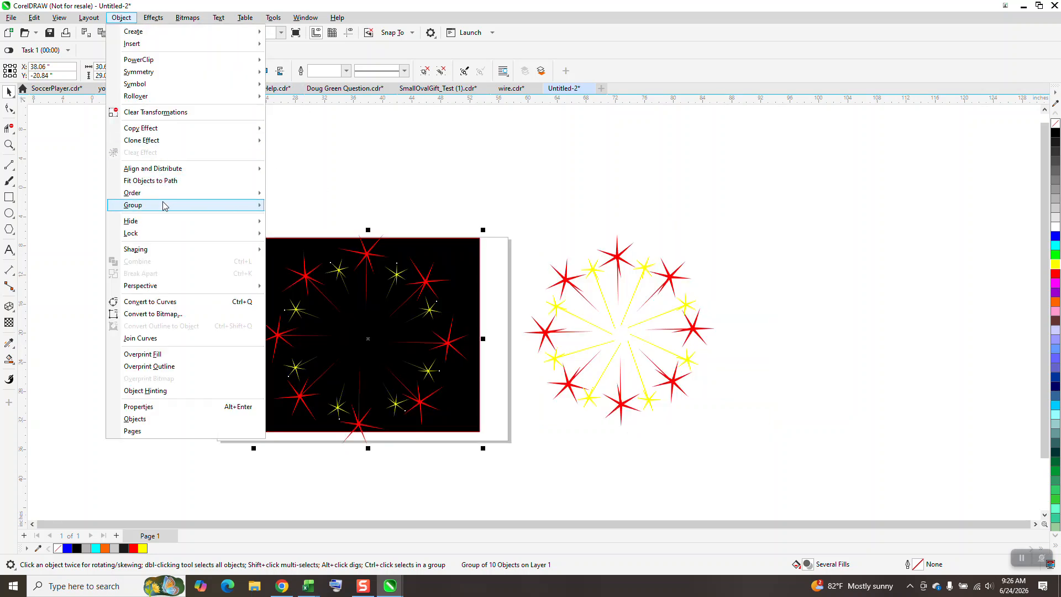
mouse_move(163, 206)
left_click(304, 223)
left_click(304, 224)
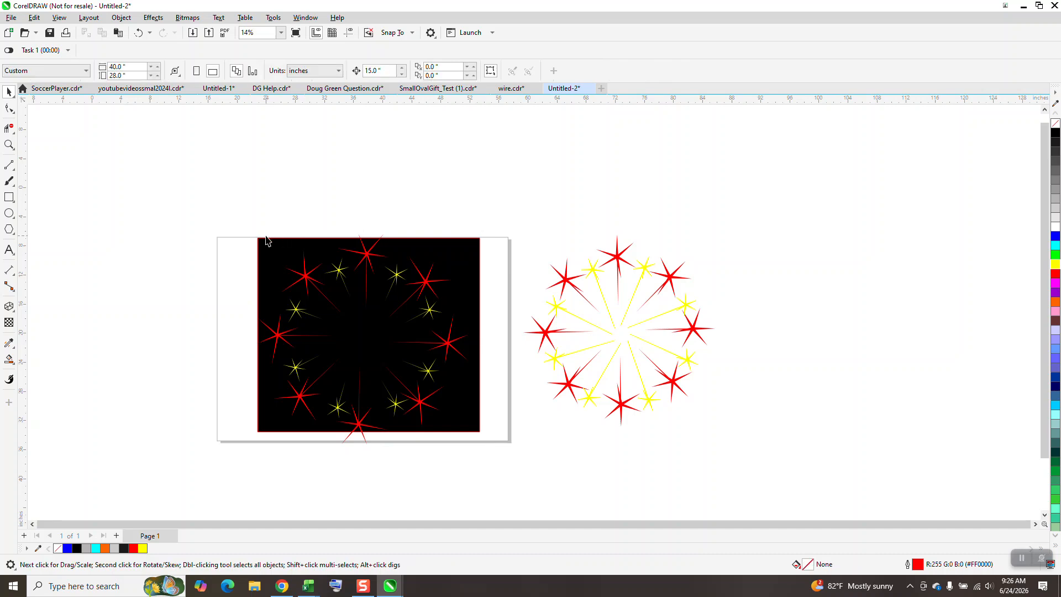
Group the red and yellow stars without the black background and scale the group down about its centre, well inside the background's edges.
left_click_drag(245, 221, 470, 452)
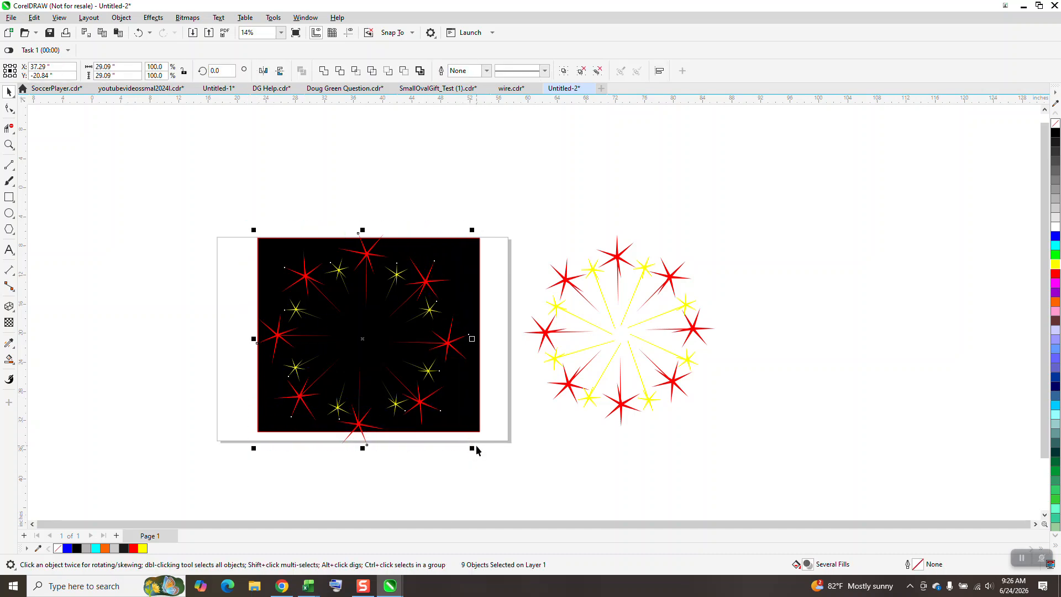
key("ctrl+g")
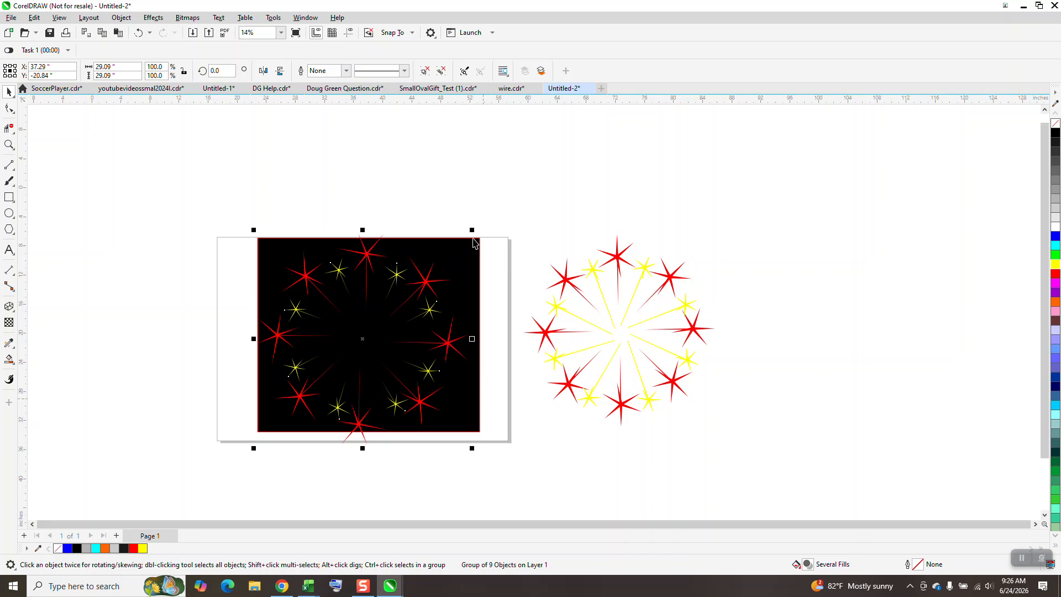
left_click_drag(472, 229, 454, 281)
left_click(454, 280)
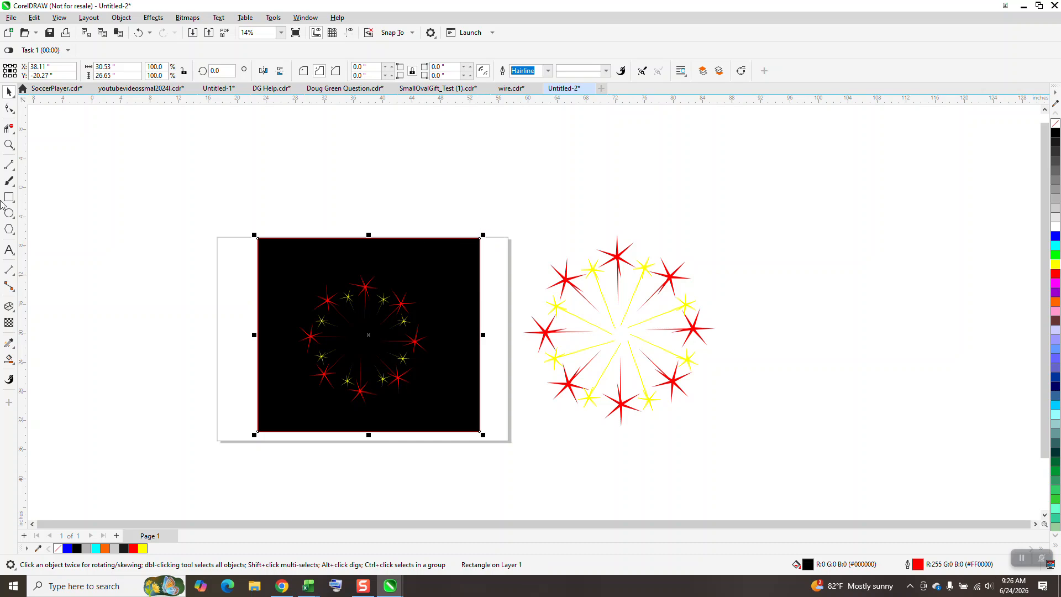
Examine the tapered red and yellow stars up close and in the whole ring, leaving nothing selected.
left_click_drag(293, 271, 496, 427)
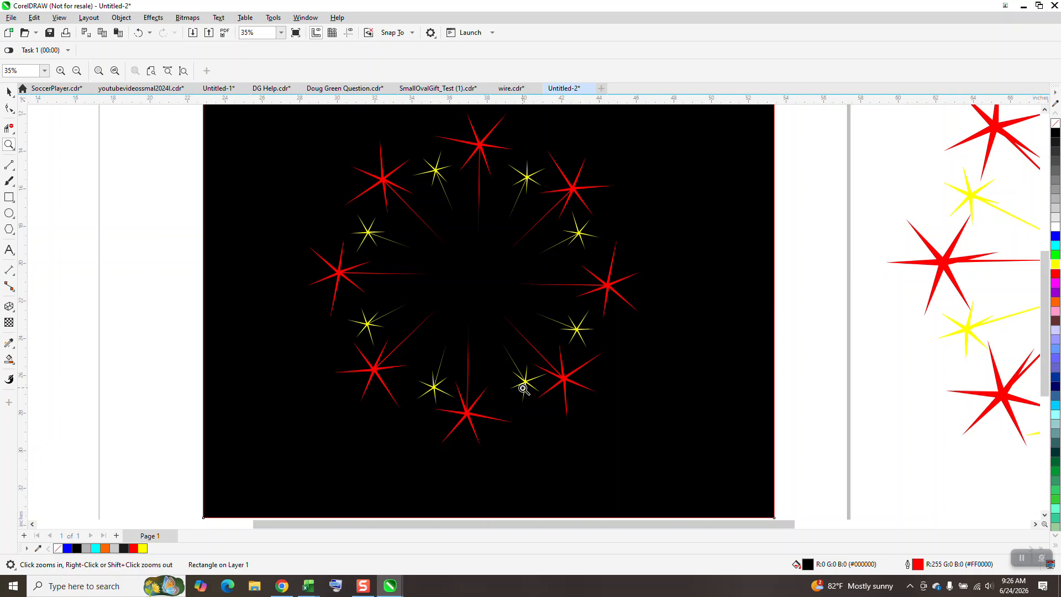
left_click_drag(537, 159, 642, 270)
scroll(581, 292, "down", 4)
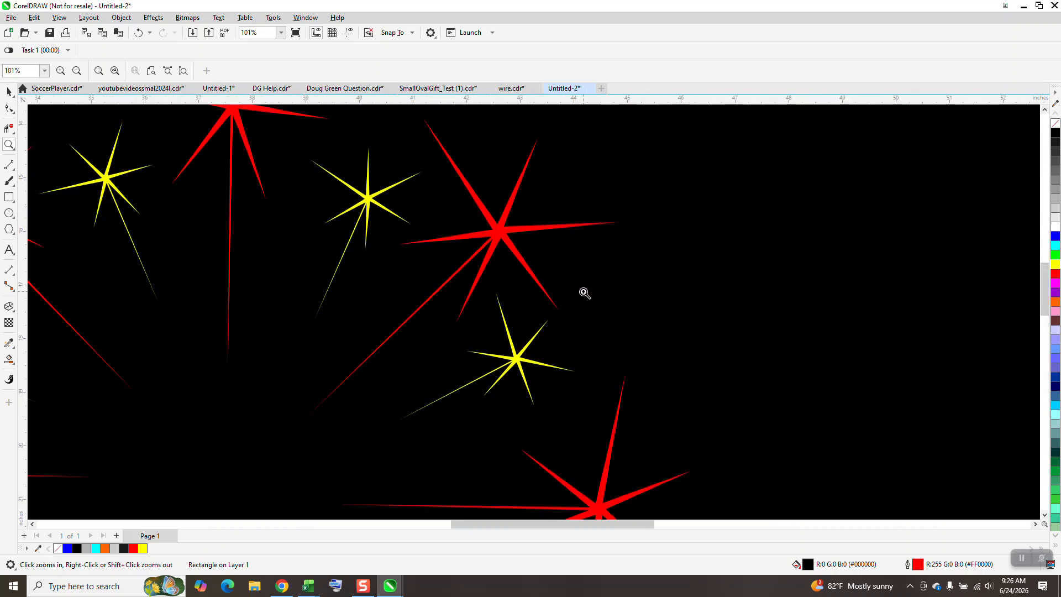
scroll(581, 291, "down", 2)
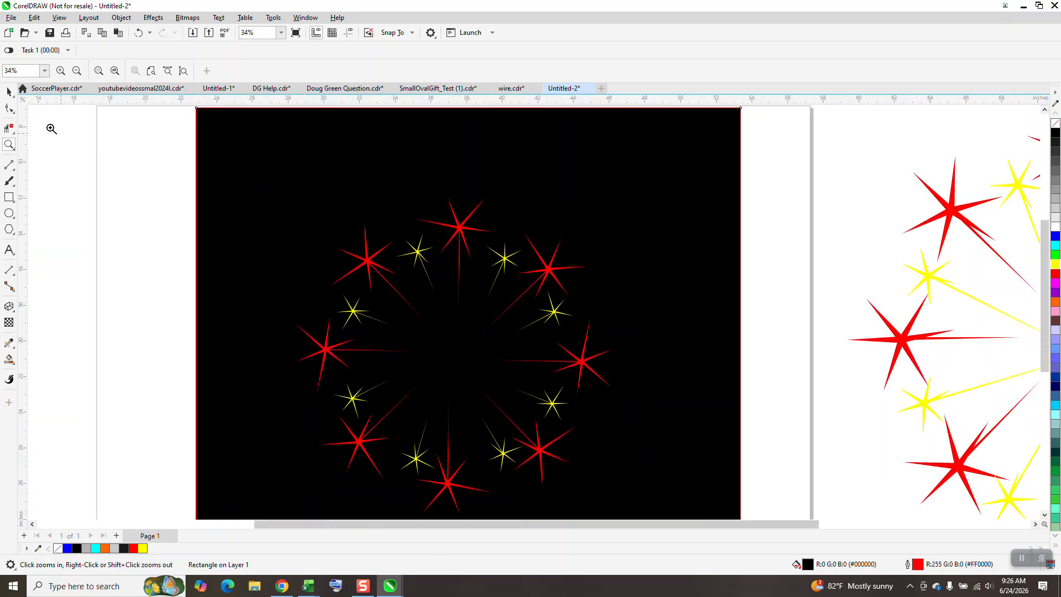
left_click(9, 91)
key("space")
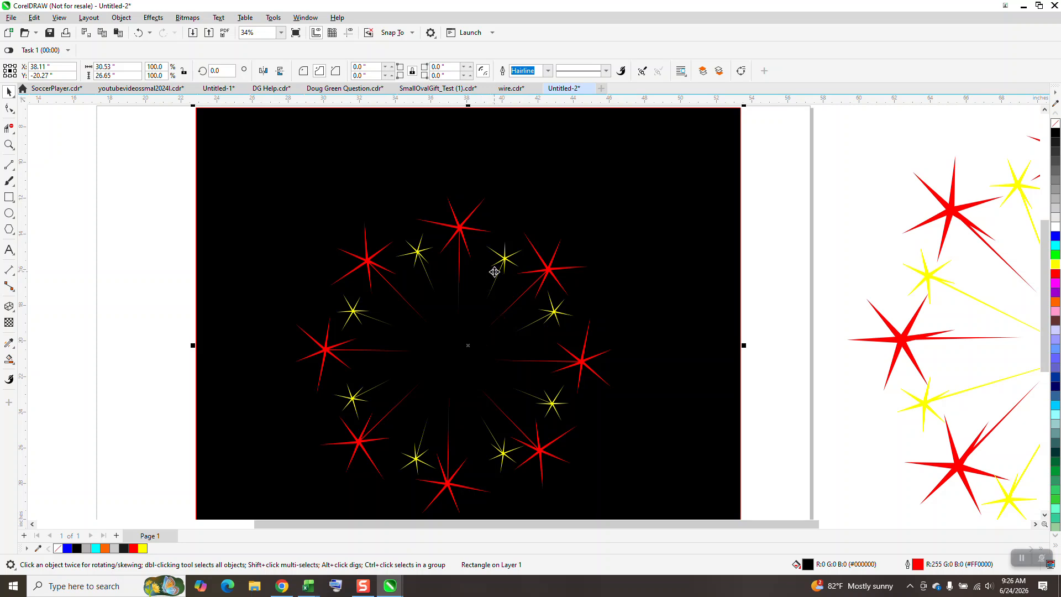
scroll(492, 268, "down", 1)
left_click(189, 261)
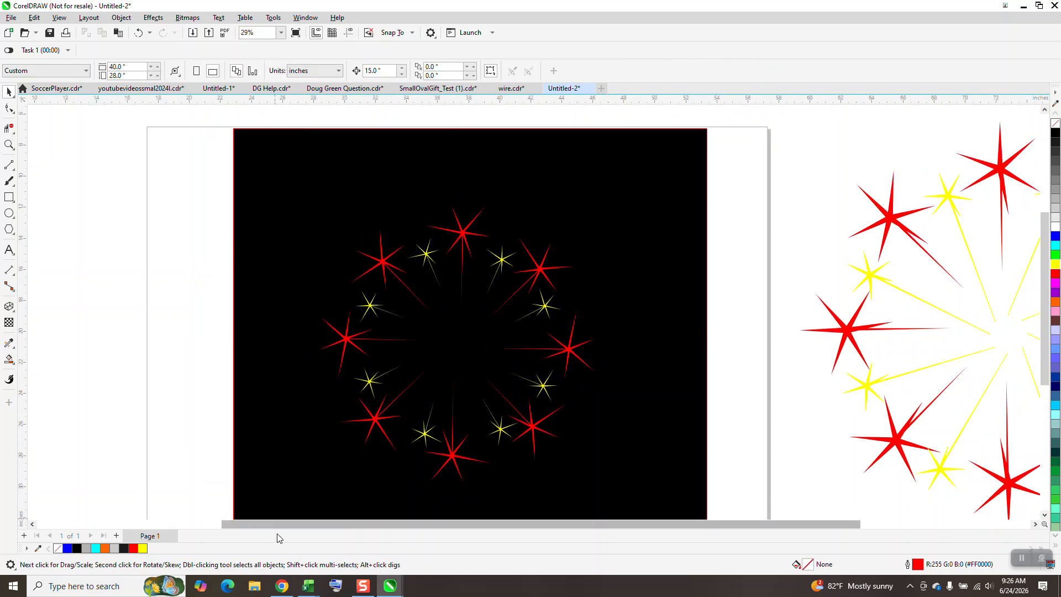